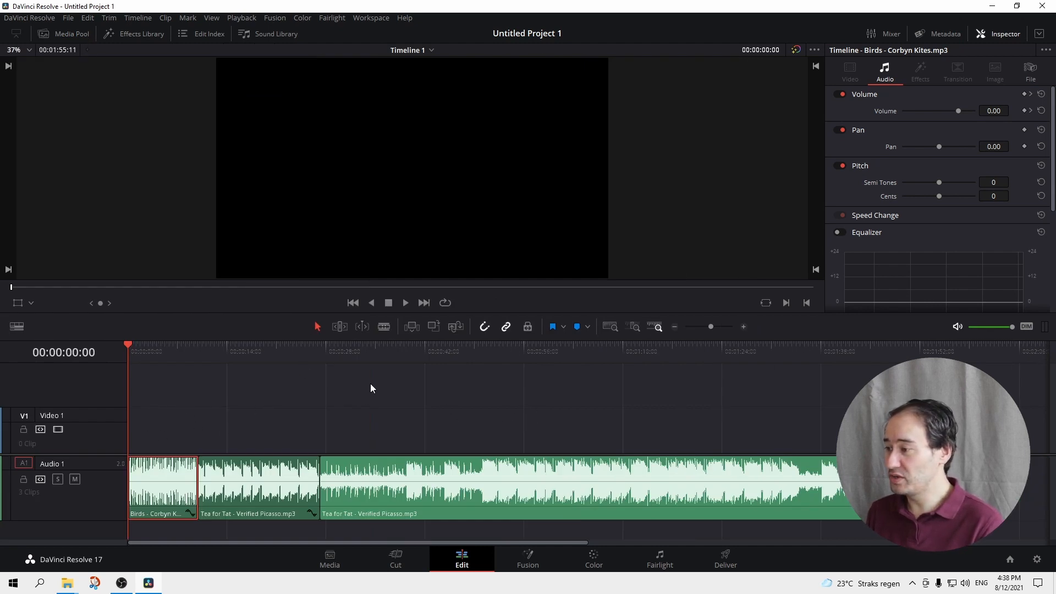
Play back a short passage of each of the three clips on Audio 1 to compare their loudness
{"action": "left_click", "coordinate": [403, 303]}
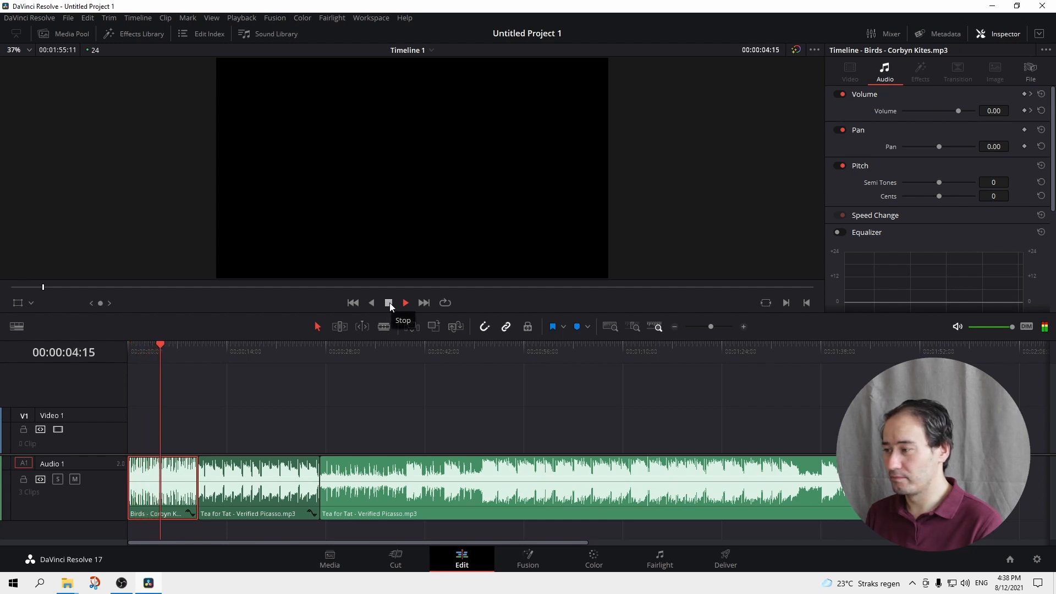
{"action": "left_click", "coordinate": [389, 302]}
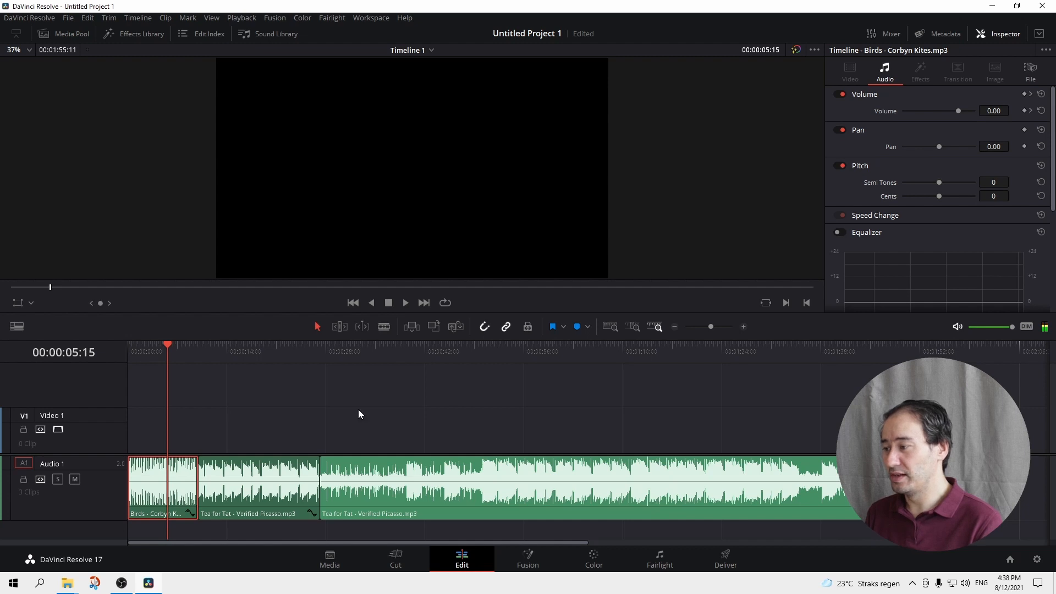
{"action": "left_click", "coordinate": [235, 351]}
{"action": "left_click", "coordinate": [406, 302]}
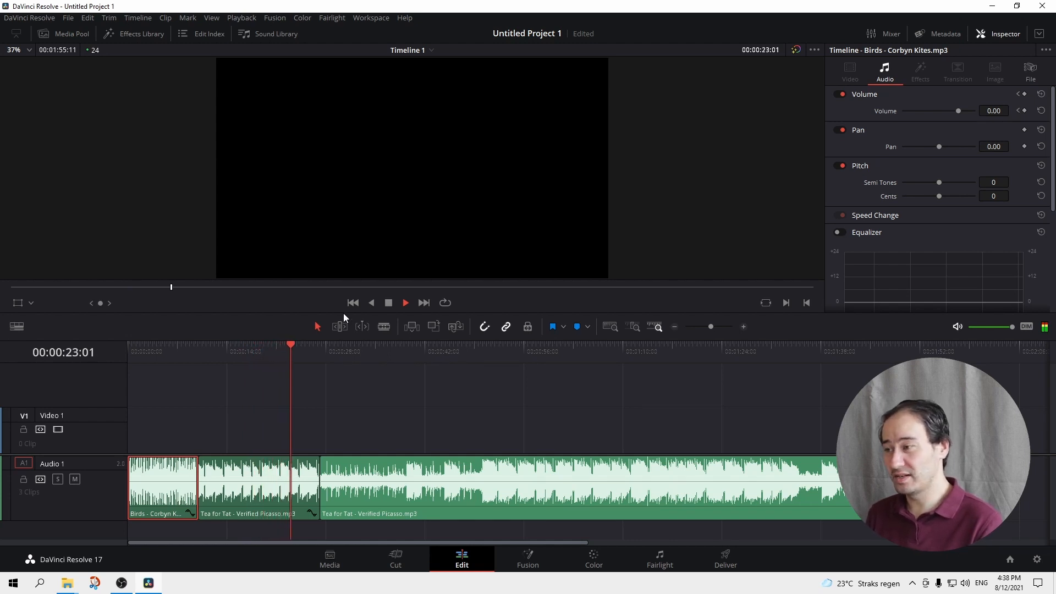
{"action": "left_click", "coordinate": [389, 302]}
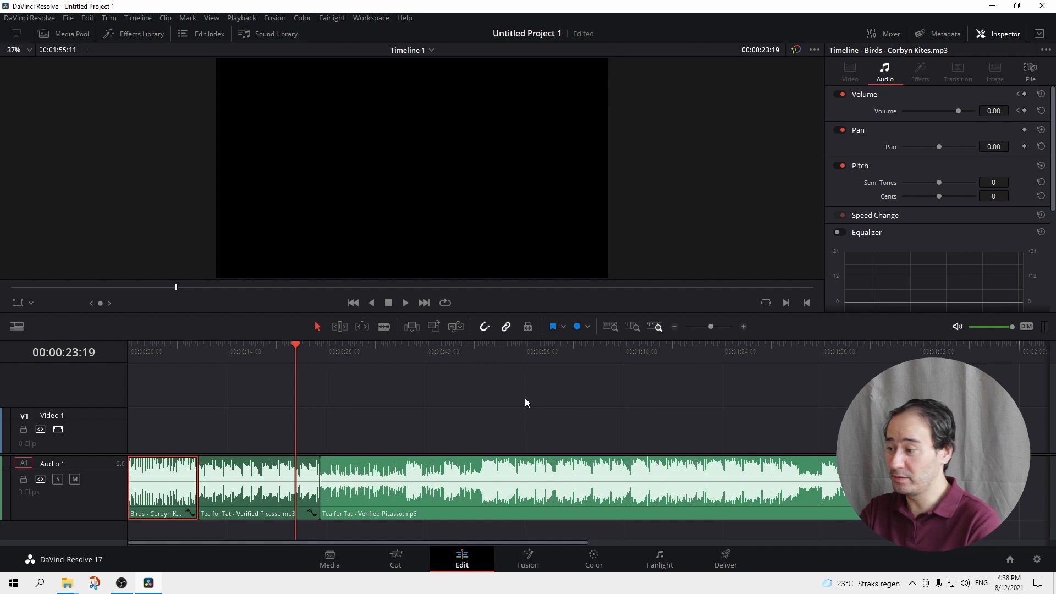
{"action": "left_click", "coordinate": [375, 345]}
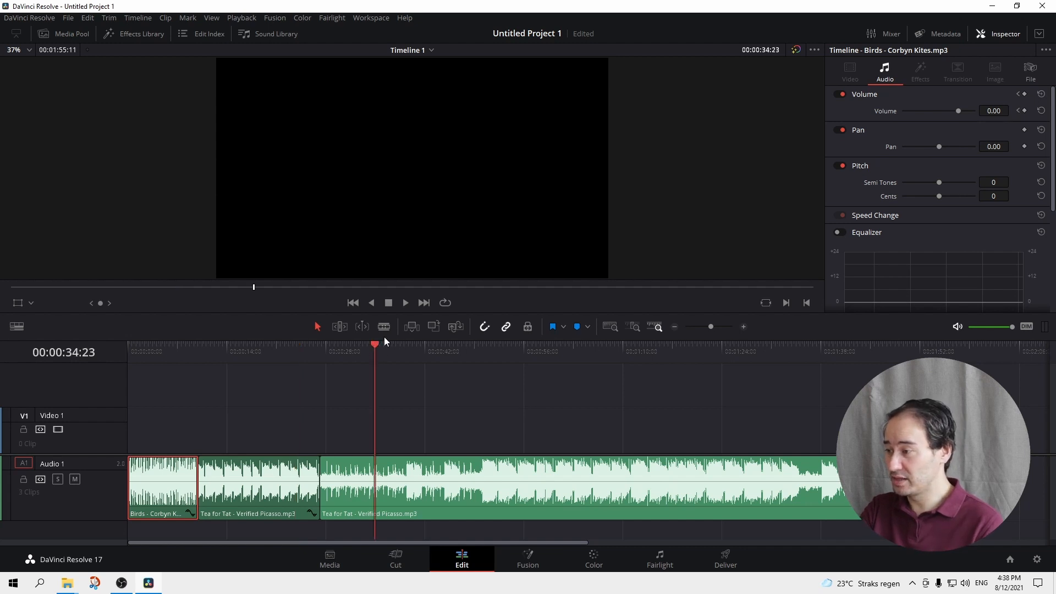
{"action": "left_click", "coordinate": [405, 302]}
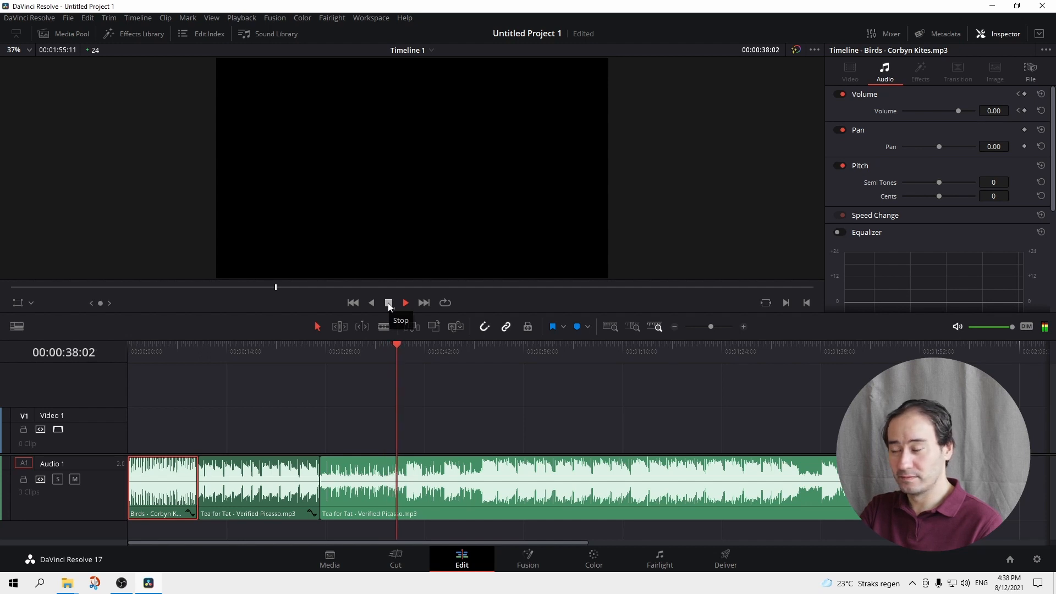
{"action": "left_click", "coordinate": [387, 302]}
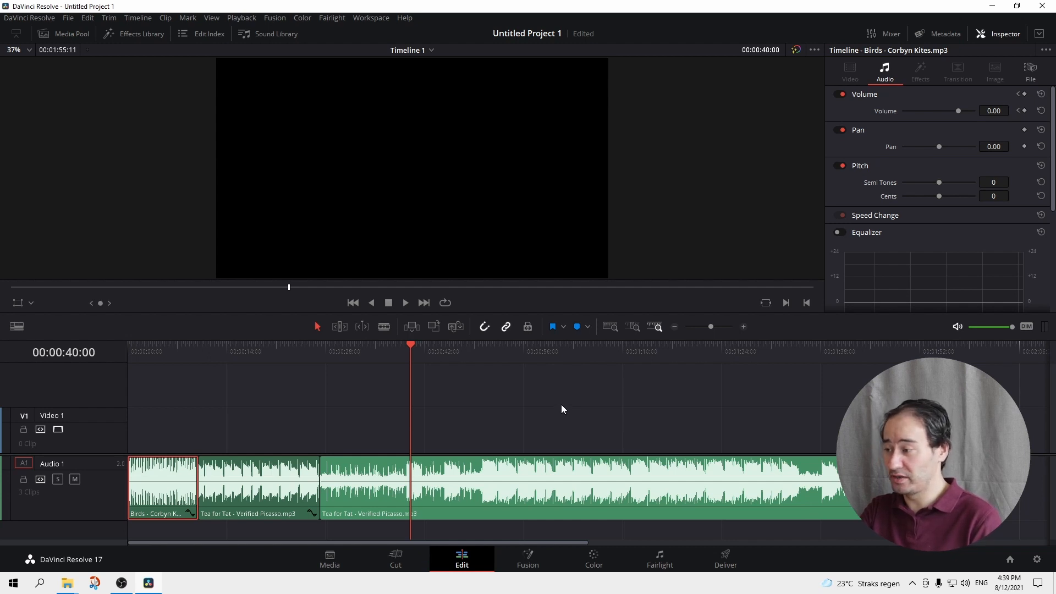
{"action": "left_click", "coordinate": [122, 583]}
{"action": "left_click", "coordinate": [121, 582]}
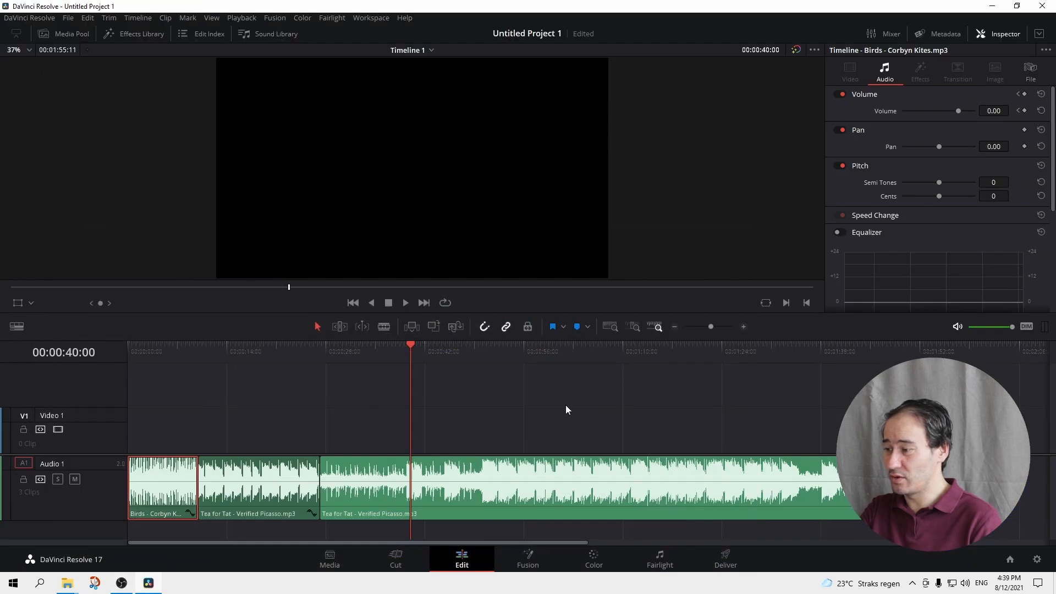
Move the playhead to 00:00:10:00 and show the first Tea for Tat clip's audio properties in the Inspector
{"action": "left_click", "coordinate": [224, 351]}
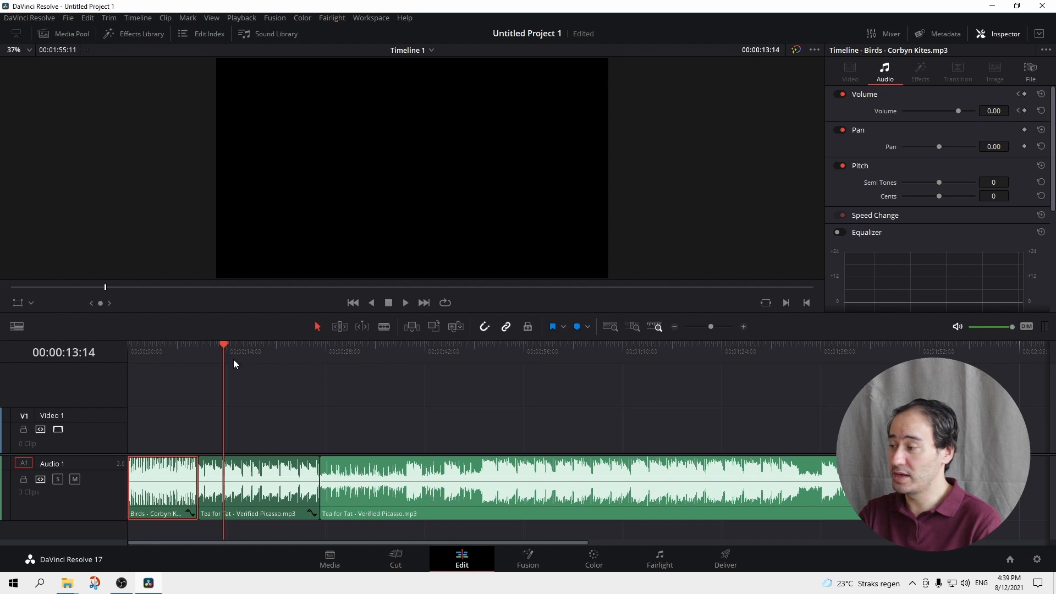
{"action": "left_click_drag", "start_coordinate": [226, 348], "coordinate": [201, 348]}
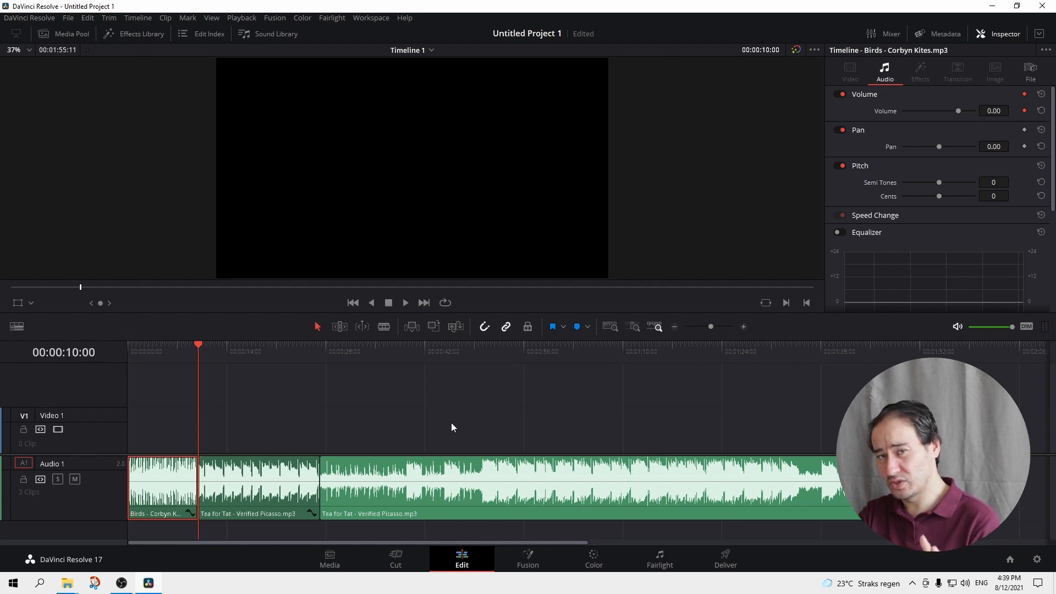
{"action": "left_click", "coordinate": [271, 469]}
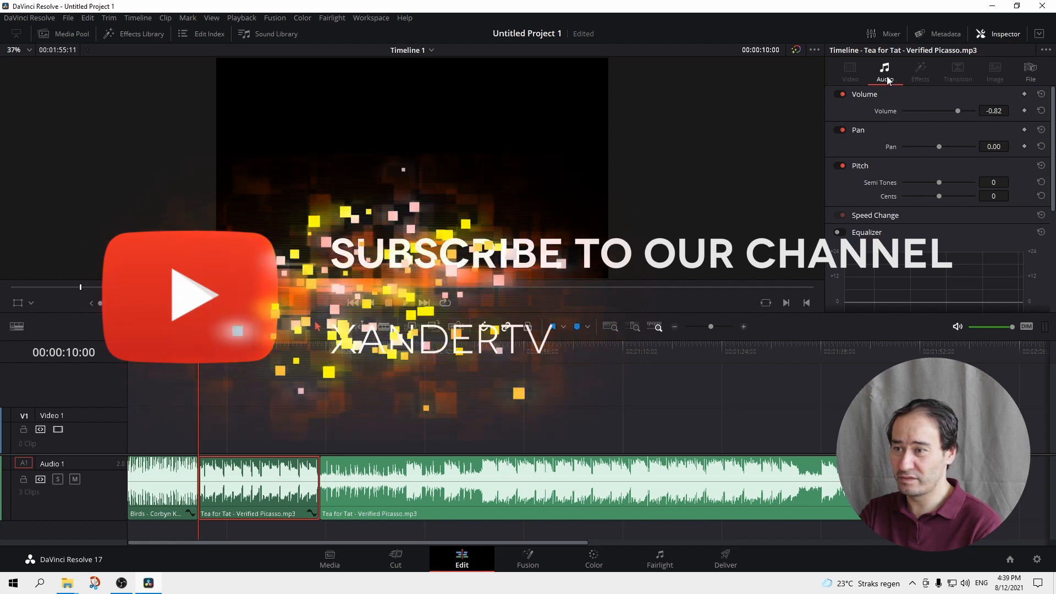
{"action": "left_click", "coordinate": [1018, 36]}
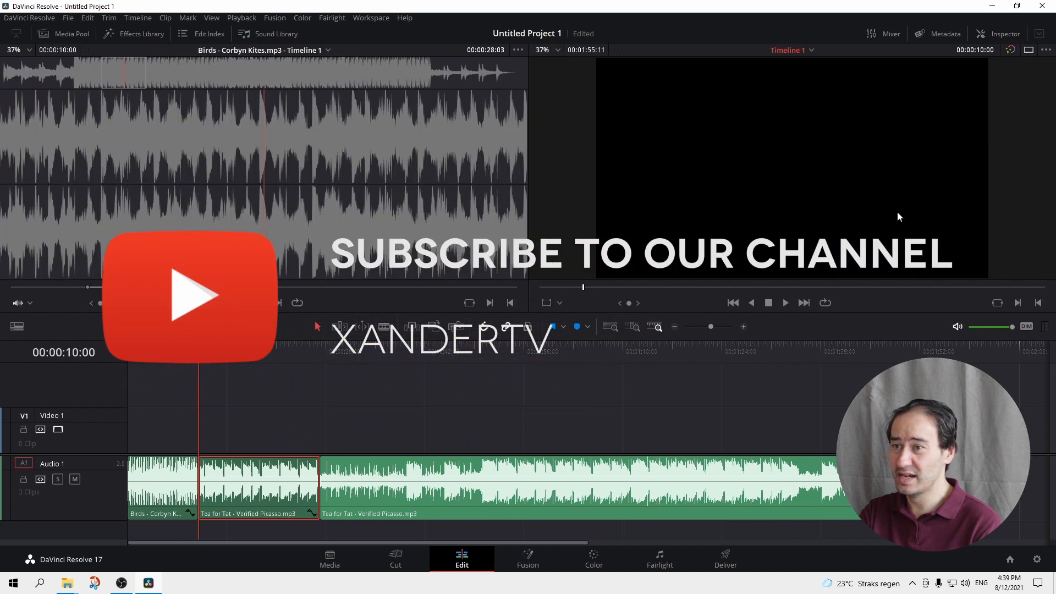
{"action": "left_click", "coordinate": [1005, 34]}
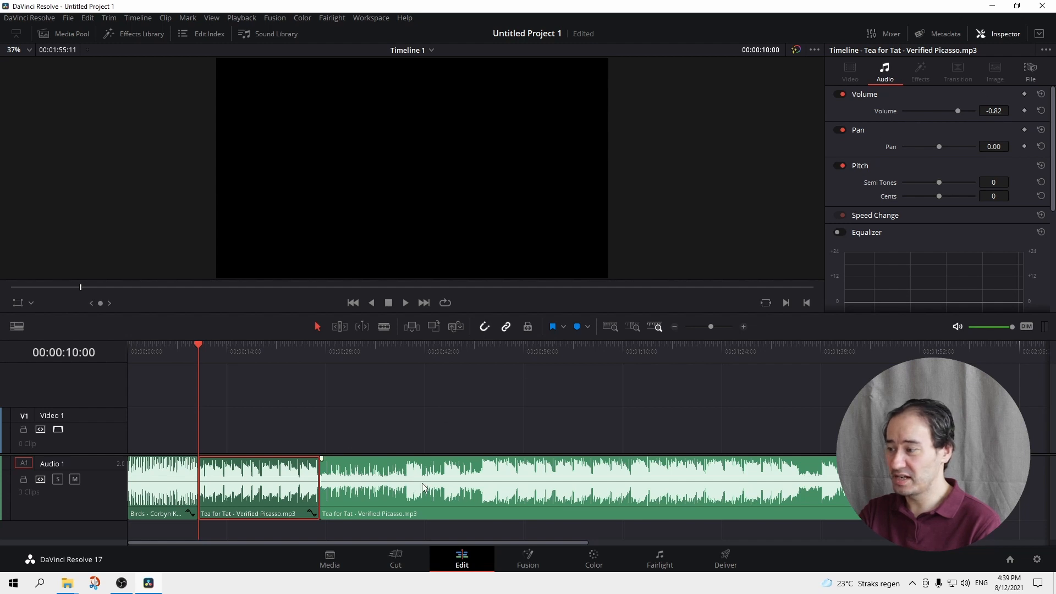
Lower the Birds - Corbyn Kites clip's volume to -13.66 and play the clip back from near its start
{"action": "left_click", "coordinate": [149, 477]}
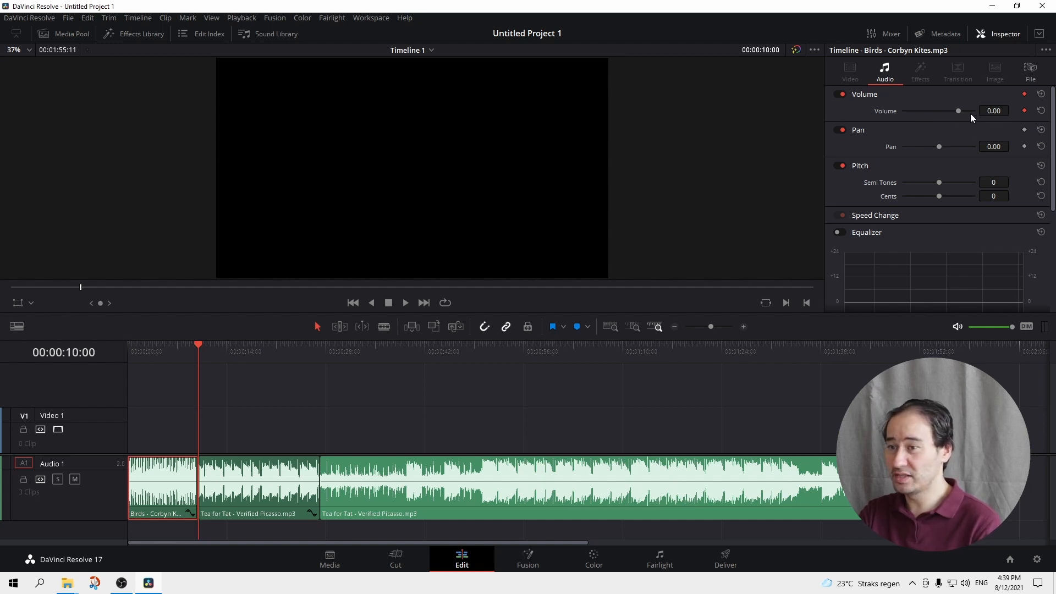
{"action": "left_click_drag", "start_coordinate": [958, 111], "coordinate": [952, 111]}
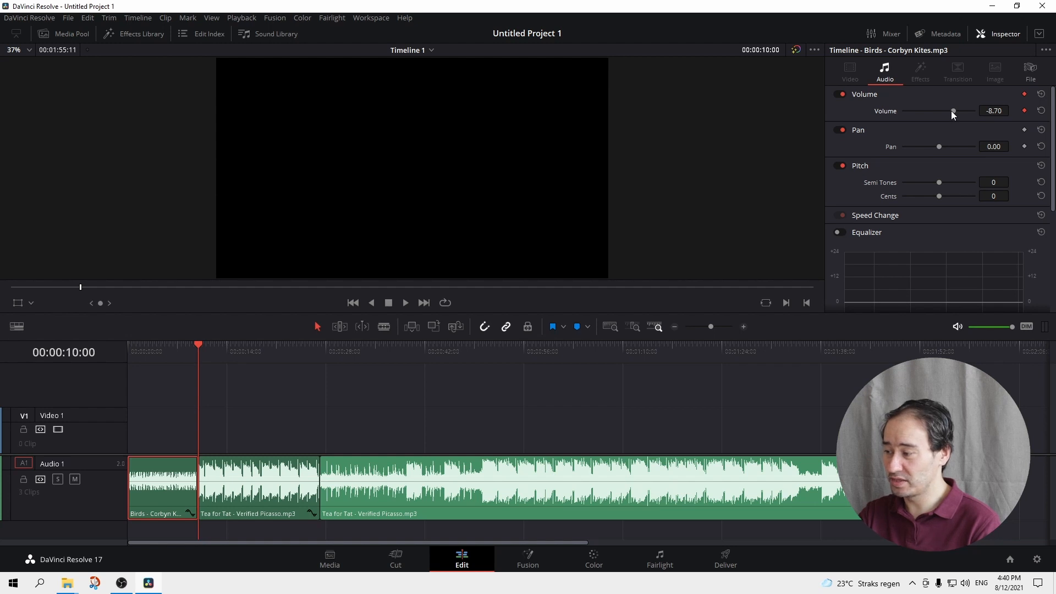
{"action": "left_click_drag", "start_coordinate": [952, 112], "coordinate": [953, 113]}
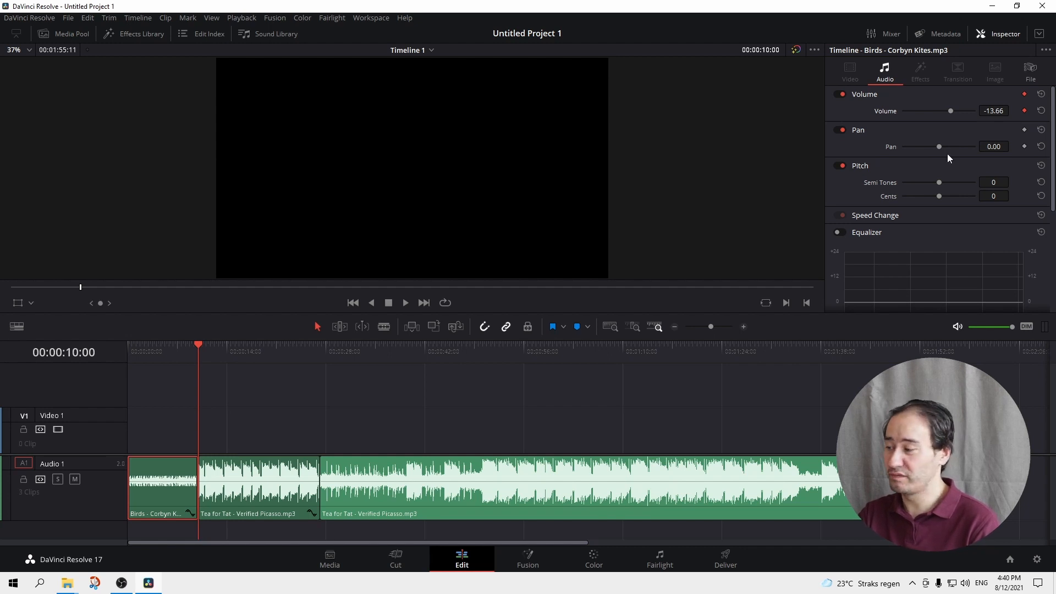
{"action": "left_click_drag", "start_coordinate": [200, 342], "coordinate": [133, 361]}
{"action": "left_click", "coordinate": [406, 303]}
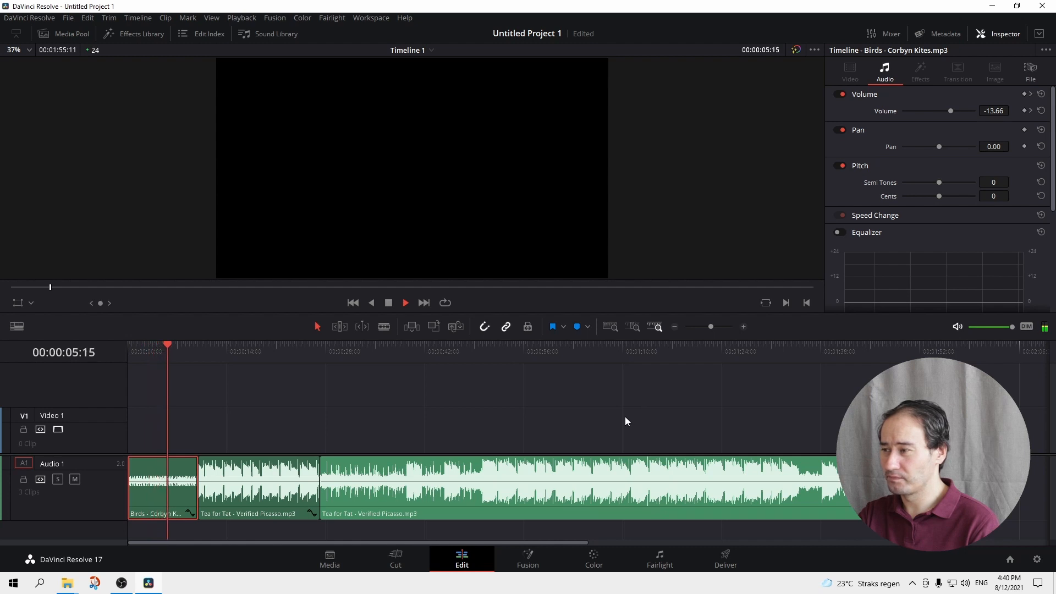
{"action": "left_click", "coordinate": [388, 304]}
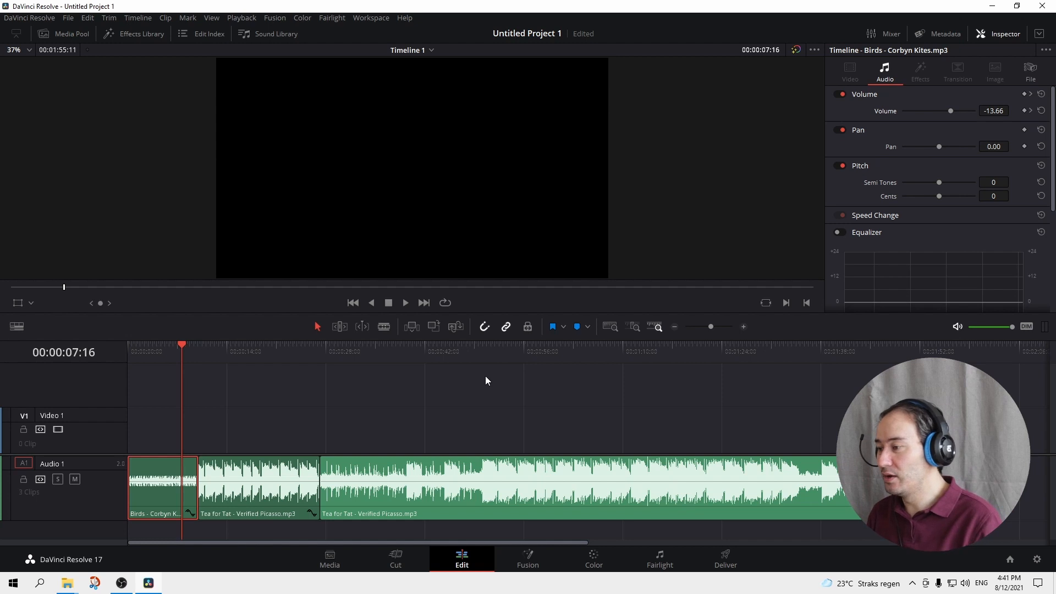
Select the first Tea for Tat clip and play back a short passage near its beginning
{"action": "left_click", "coordinate": [234, 352]}
{"action": "left_click_drag", "start_coordinate": [232, 351], "coordinate": [210, 346]}
{"action": "left_click", "coordinate": [271, 472]}
{"action": "left_click", "coordinate": [407, 302]}
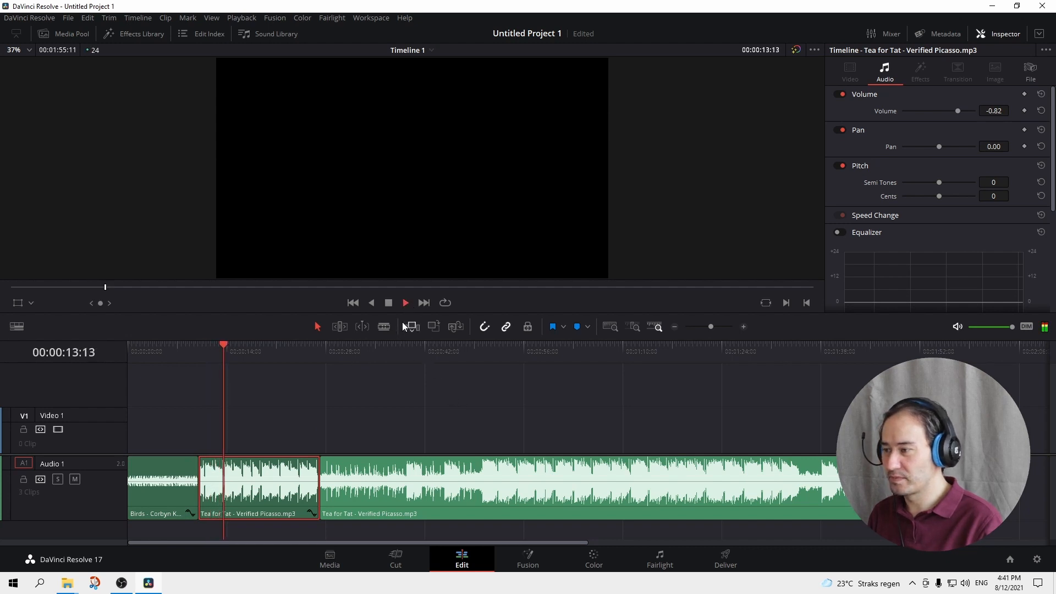
{"action": "left_click", "coordinate": [389, 303]}
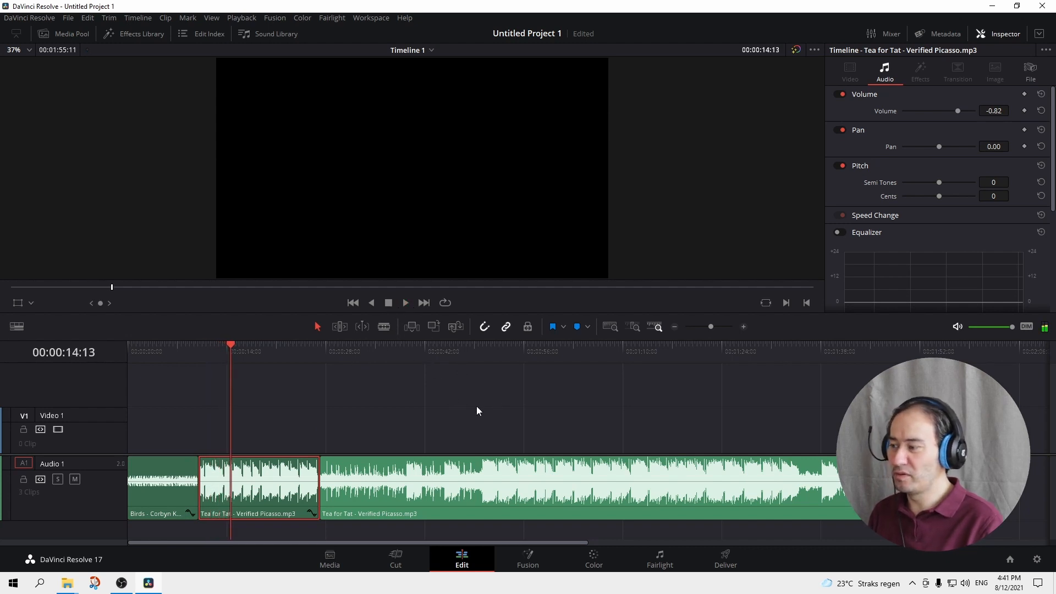
Lower the first Tea for Tat clip's volume to -19.62 and listen to the result
{"action": "left_click_drag", "start_coordinate": [957, 111], "coordinate": [947, 111]}
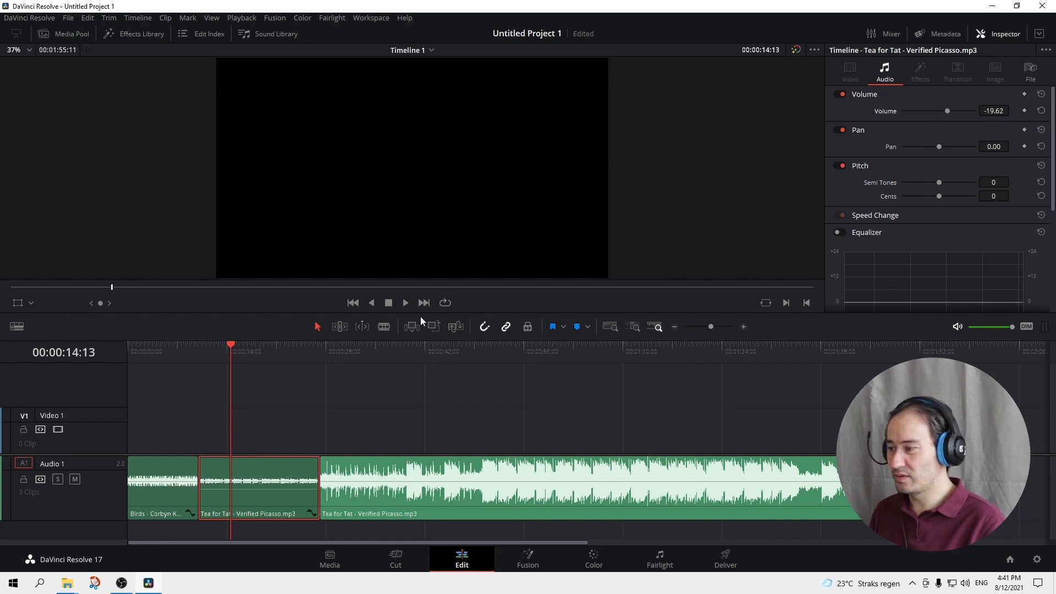
{"action": "left_click", "coordinate": [405, 303]}
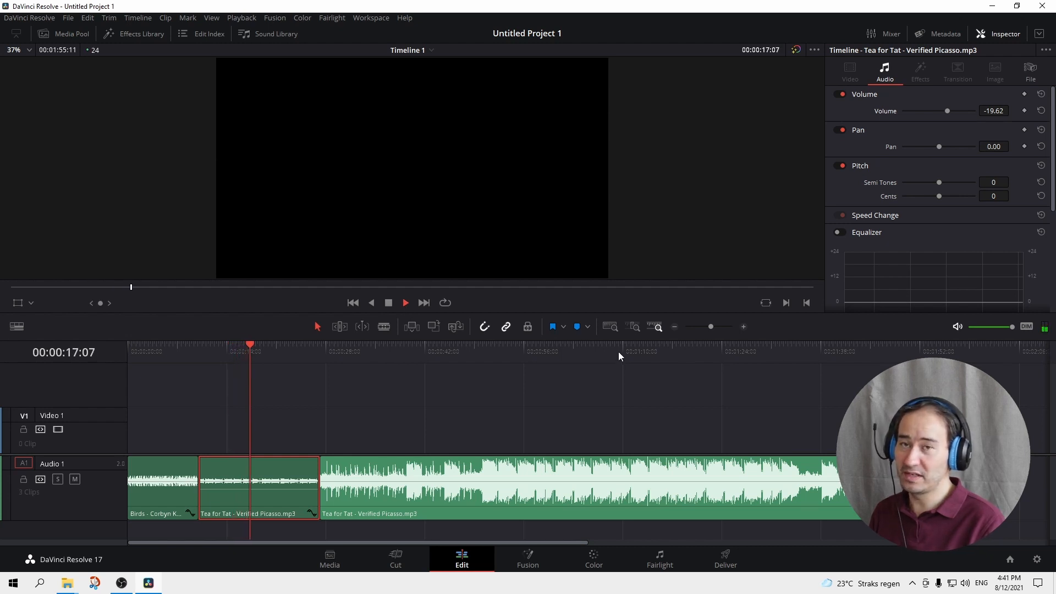
{"action": "left_click", "coordinate": [388, 303]}
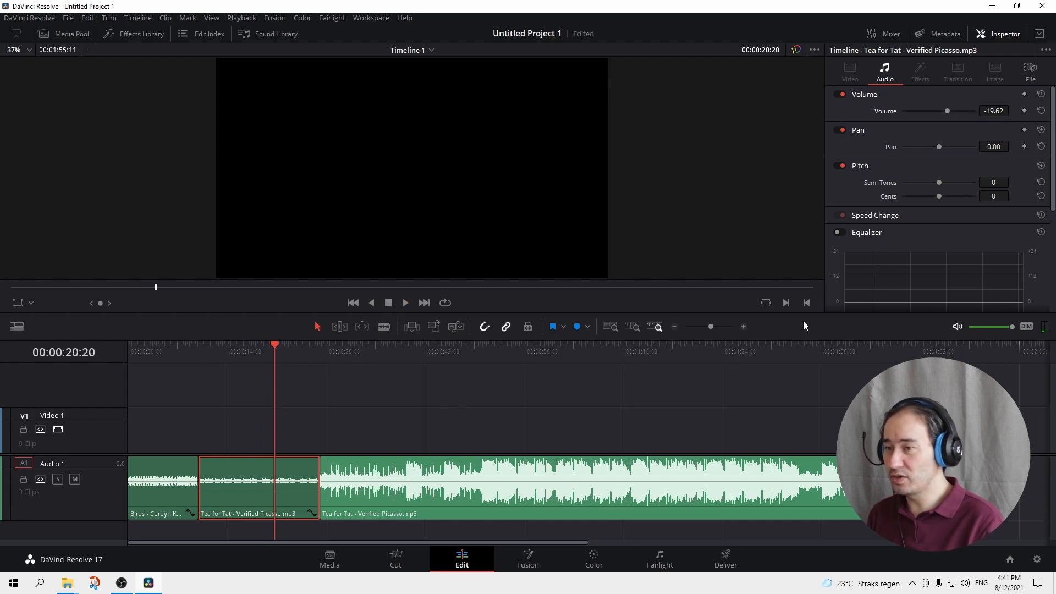
Reset the volume of the first Tea for Tat clip and the Birds clip, and raise the Birds clip's volume to 15.11
{"action": "left_click", "coordinate": [1041, 111]}
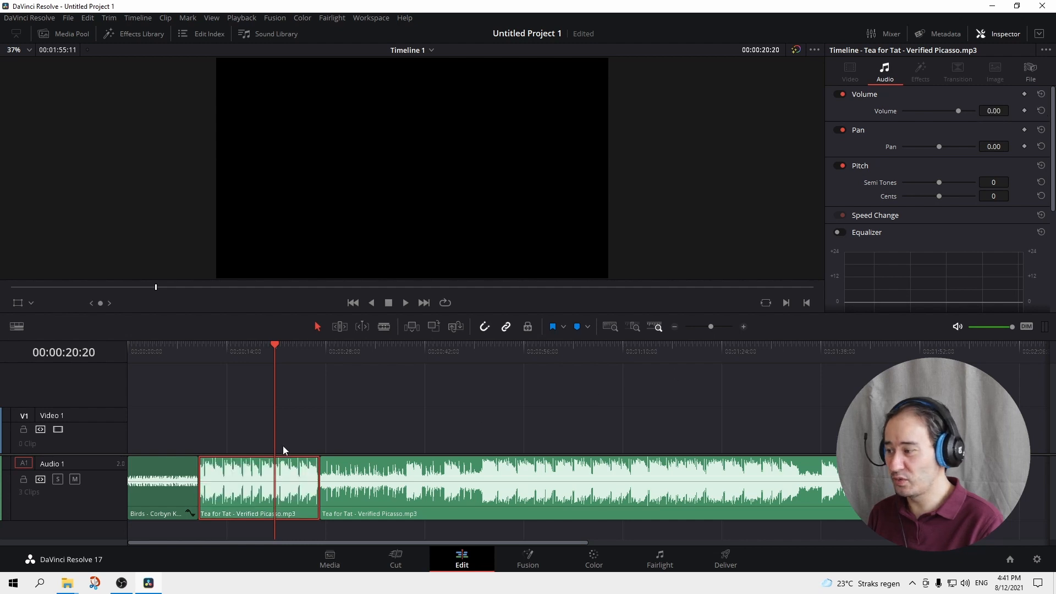
{"action": "left_click", "coordinate": [158, 484]}
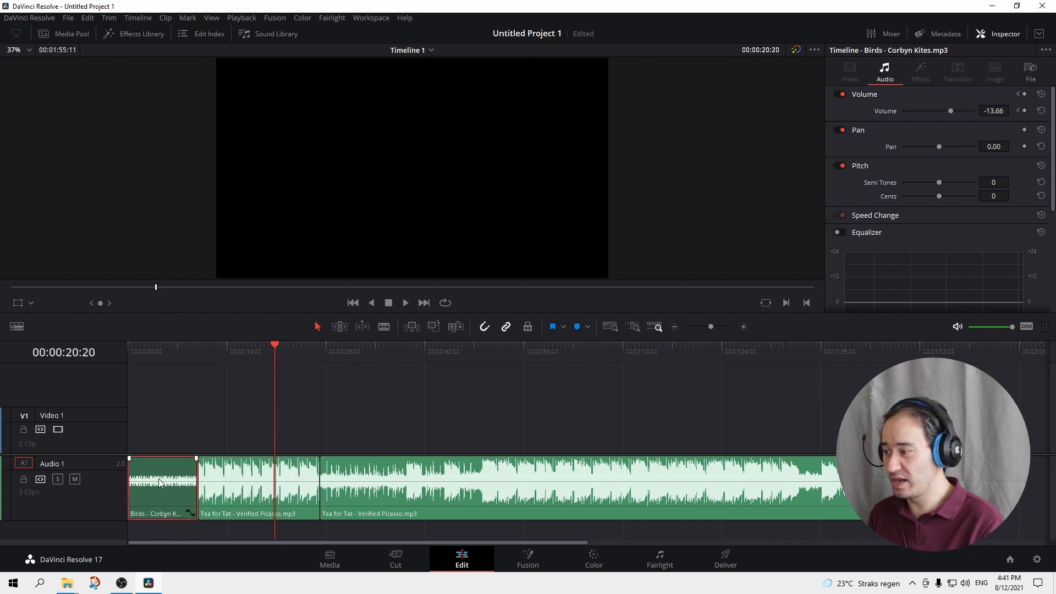
{"action": "left_click", "coordinate": [1041, 111]}
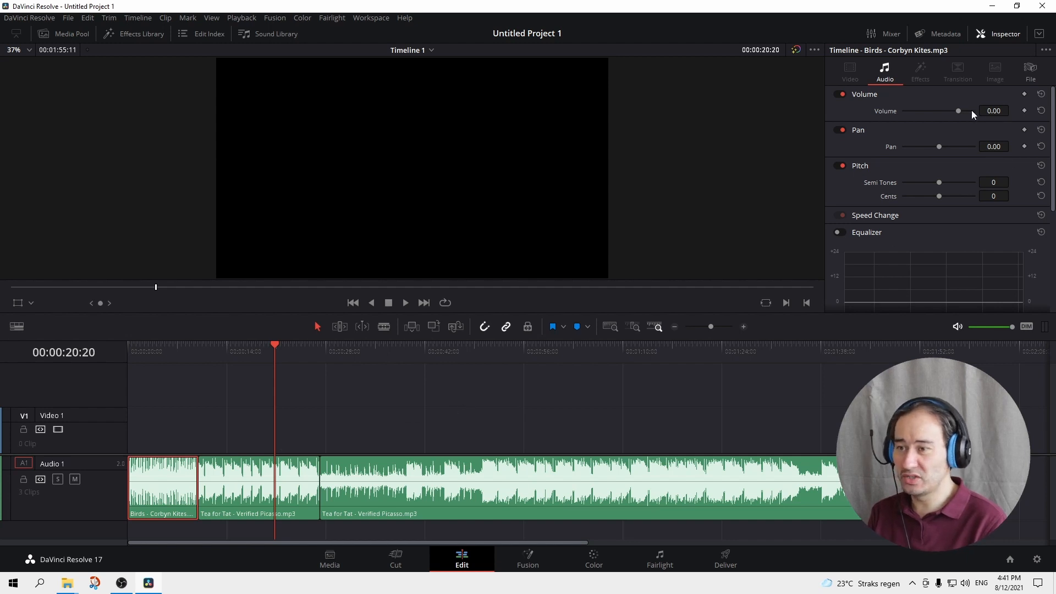
{"action": "left_click_drag", "start_coordinate": [959, 111], "coordinate": [965, 112]}
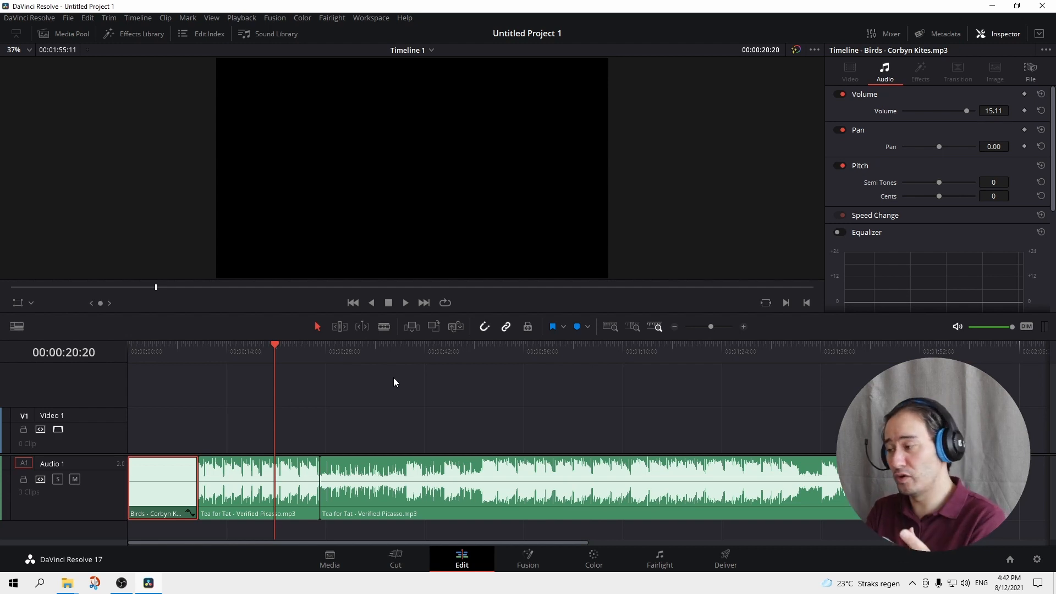
Add a volume keyframe to the last Tea for Tat clip with the playhead at 00:00:34:19
{"action": "left_click", "coordinate": [391, 474]}
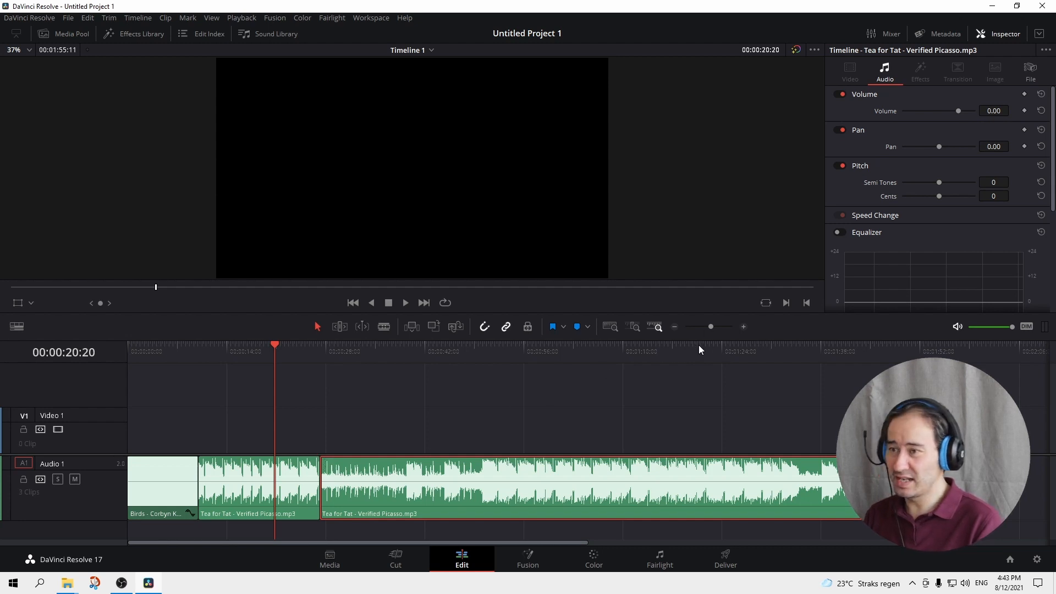
{"action": "left_click", "coordinate": [361, 344]}
{"action": "left_click", "coordinate": [374, 343]}
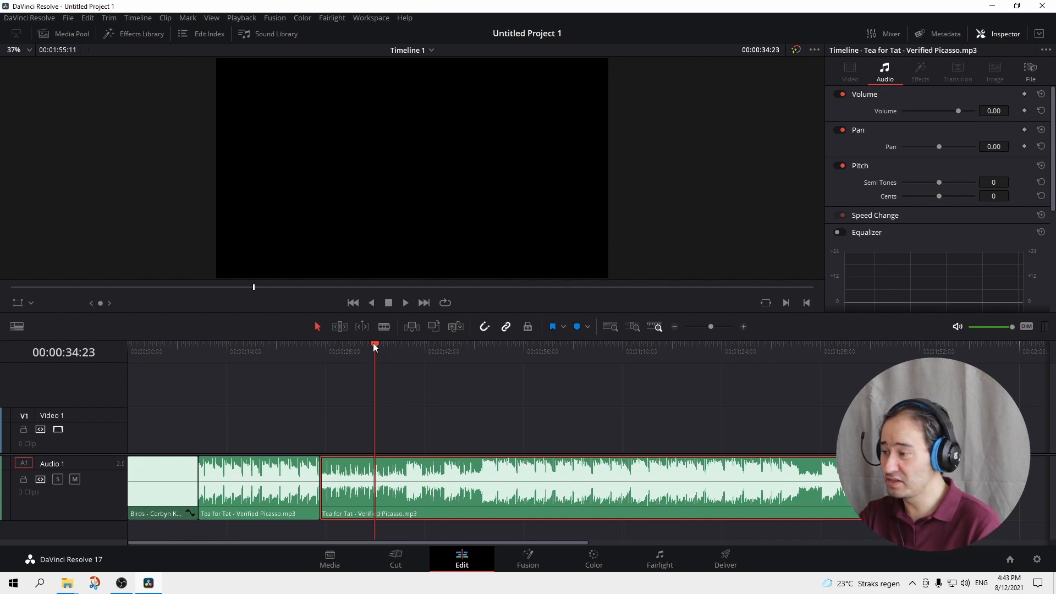
{"action": "left_click", "coordinate": [517, 349]}
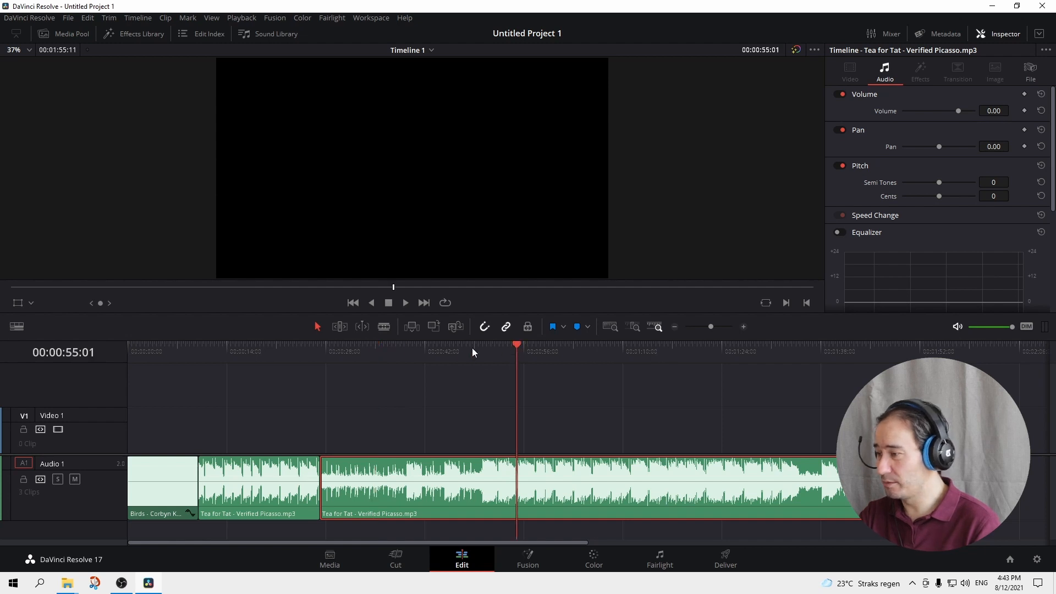
{"action": "left_click", "coordinate": [448, 353]}
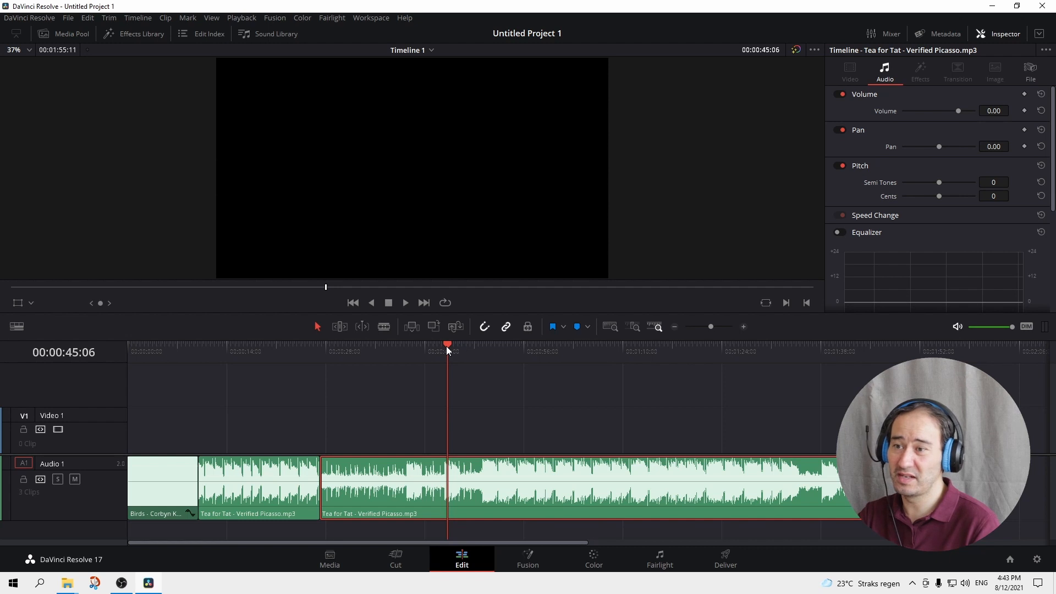
{"action": "left_click_drag", "start_coordinate": [446, 345], "coordinate": [374, 345]}
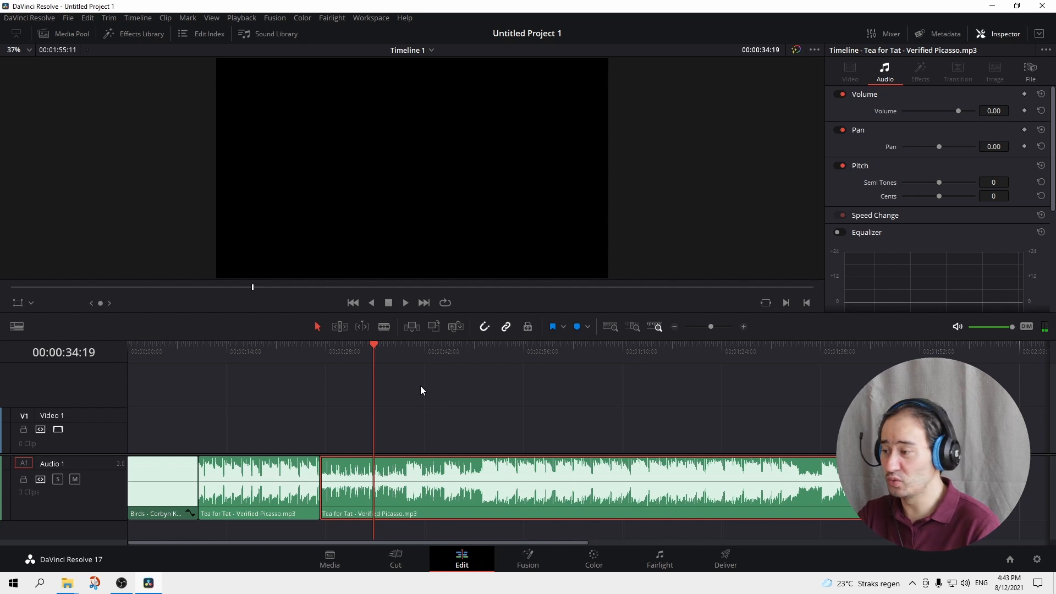
{"action": "left_click", "coordinate": [1025, 111]}
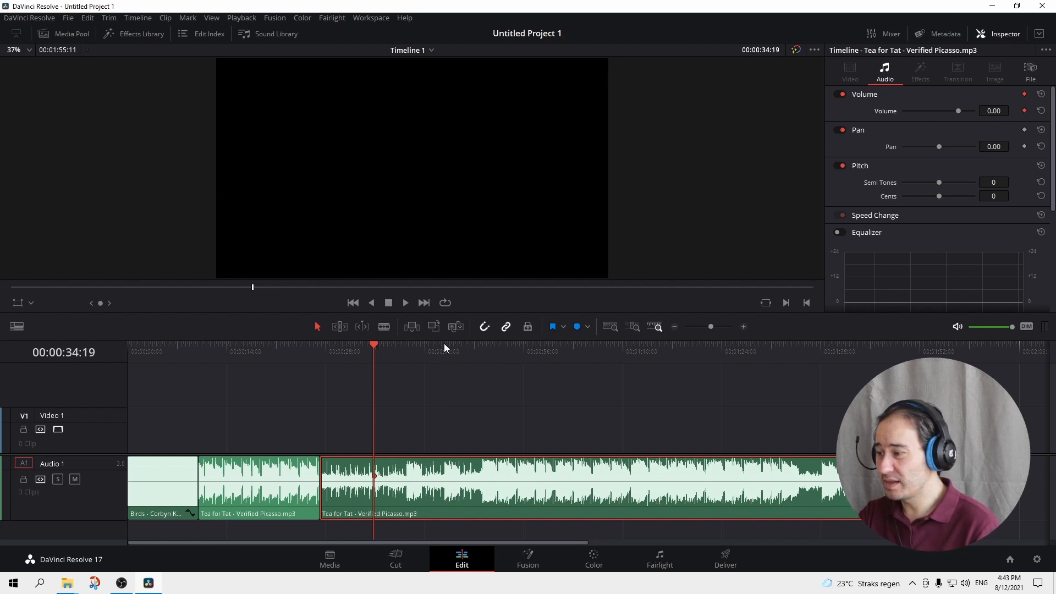
Lower the last Tea for Tat clip's volume to -10.69 at 00:00:42:05 as a second keyframe
{"action": "left_click", "coordinate": [428, 343]}
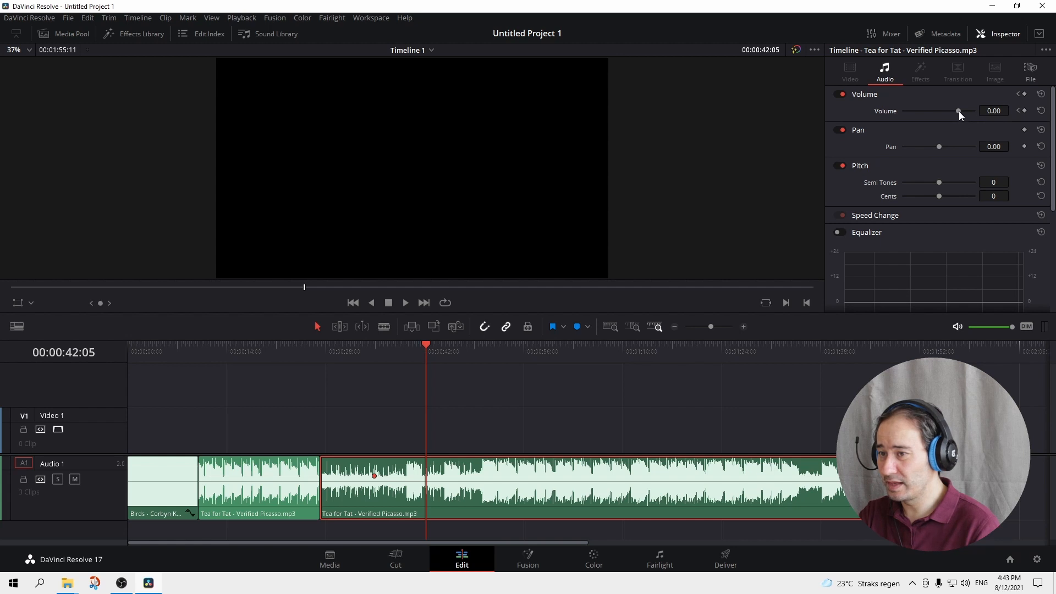
{"action": "left_click_drag", "start_coordinate": [957, 110], "coordinate": [952, 111]}
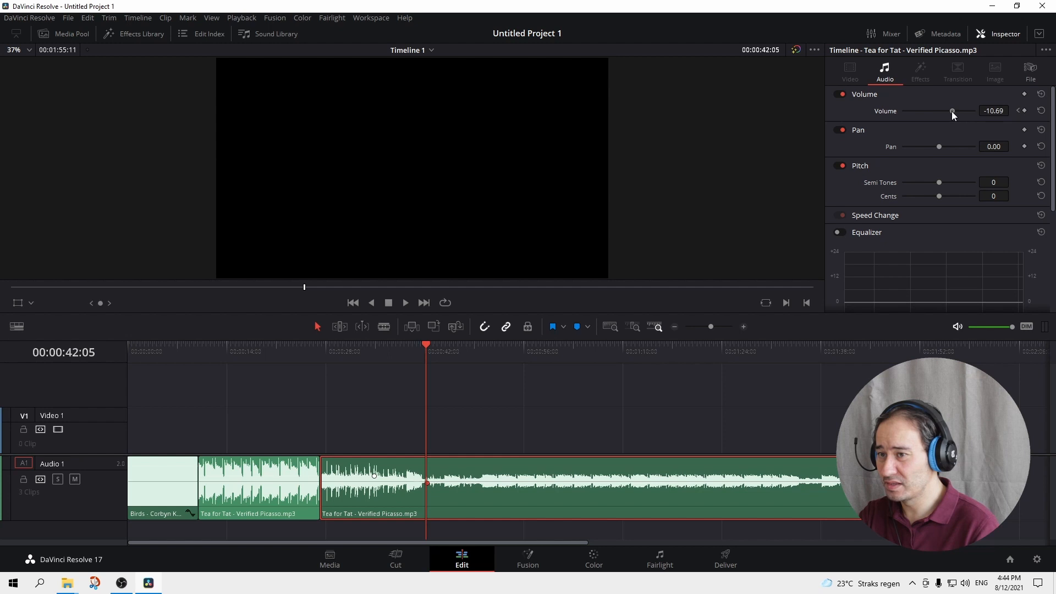
Play the last Tea for Tat clip from 00:00:31:09 to hear the gradual volume drop, stopping near 00:01:11:05
{"action": "left_click", "coordinate": [613, 415]}
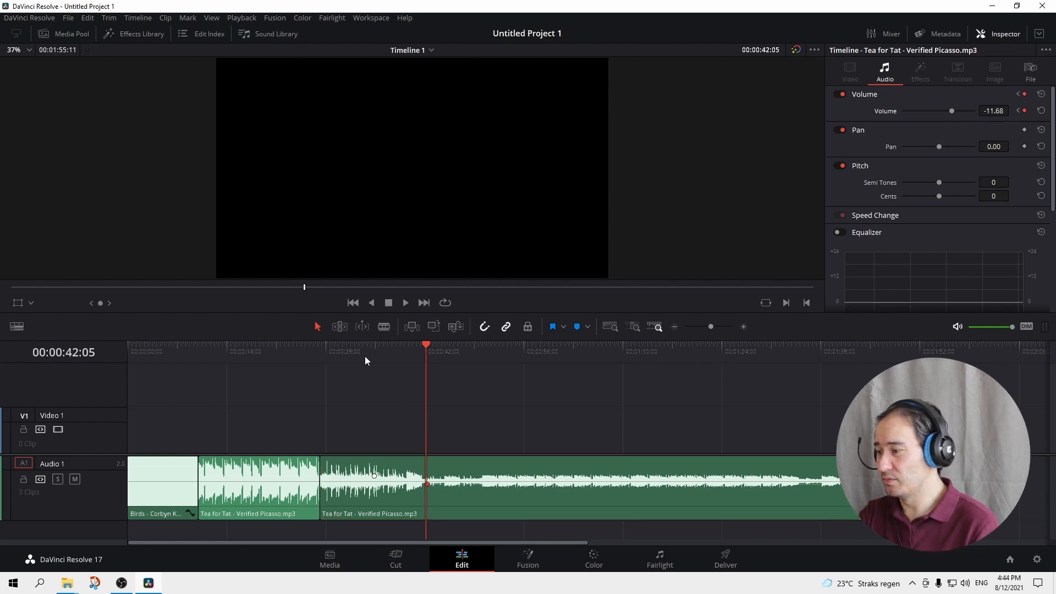
{"action": "left_click", "coordinate": [350, 345]}
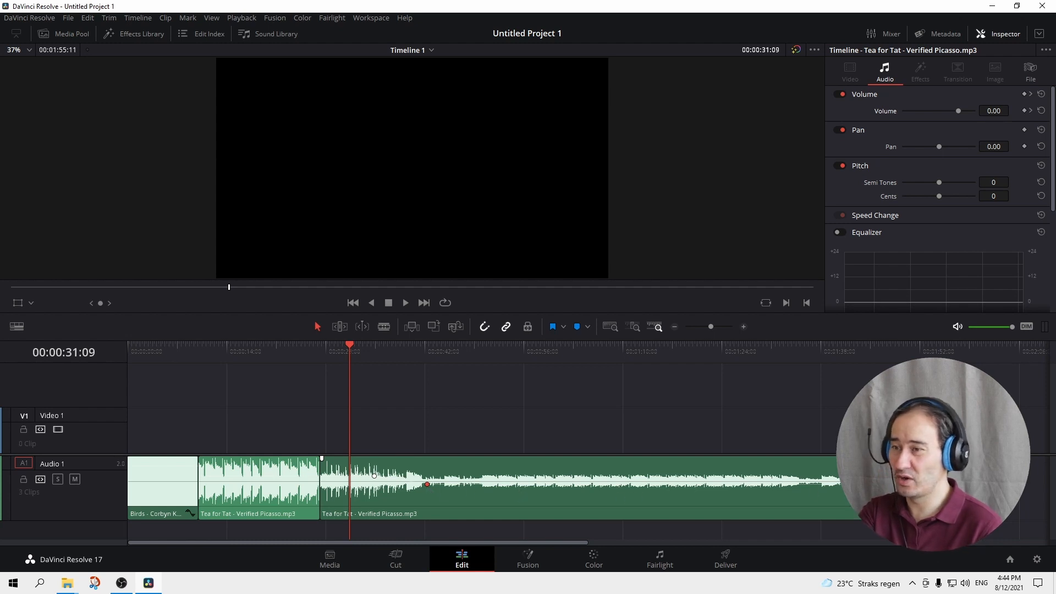
{"action": "left_click", "coordinate": [405, 302]}
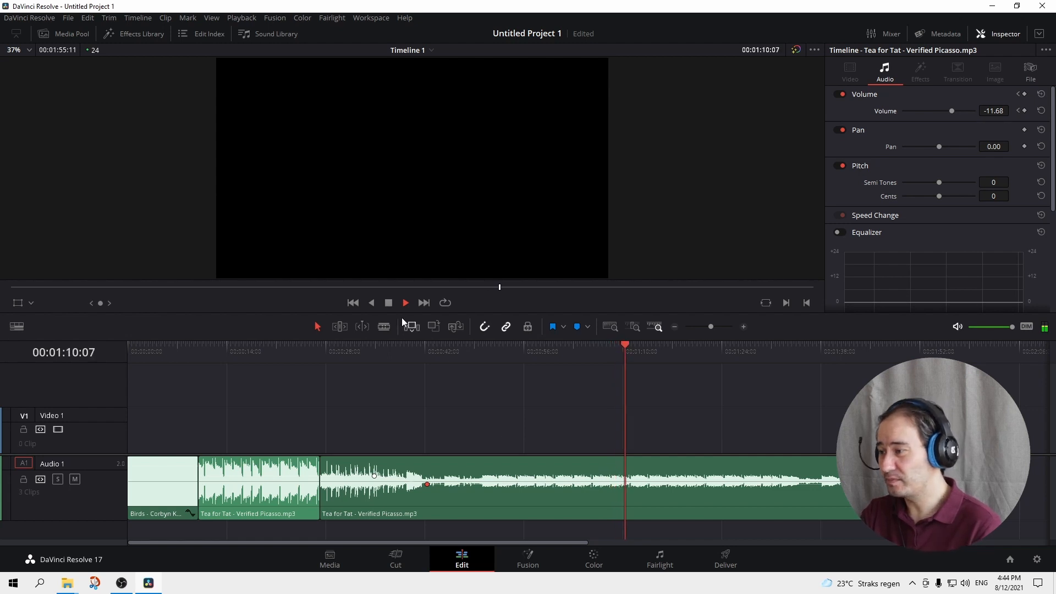
{"action": "left_click", "coordinate": [390, 304]}
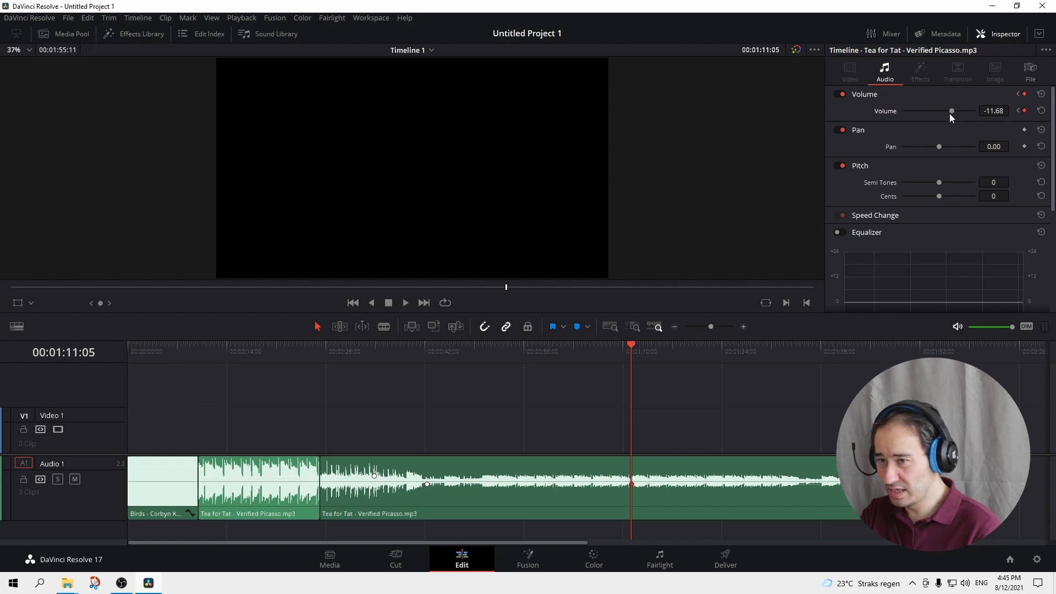
Lower the last Tea for Tat clip's volume to -20.61 at 00:01:11:05 as a third keyframe
{"action": "left_click_drag", "start_coordinate": [950, 112], "coordinate": [948, 112]}
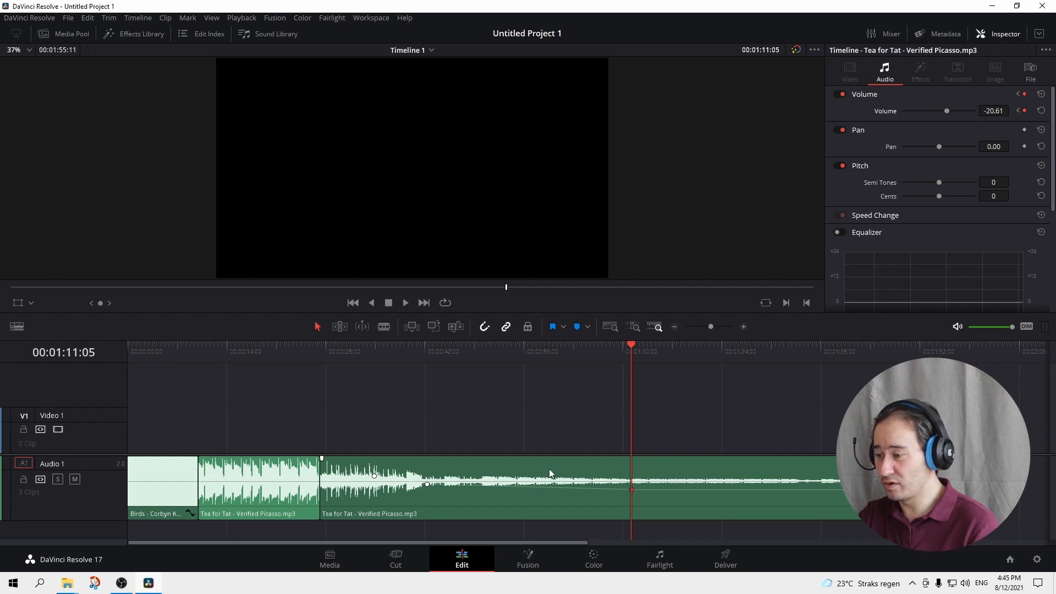
{"action": "left_click", "coordinate": [593, 471]}
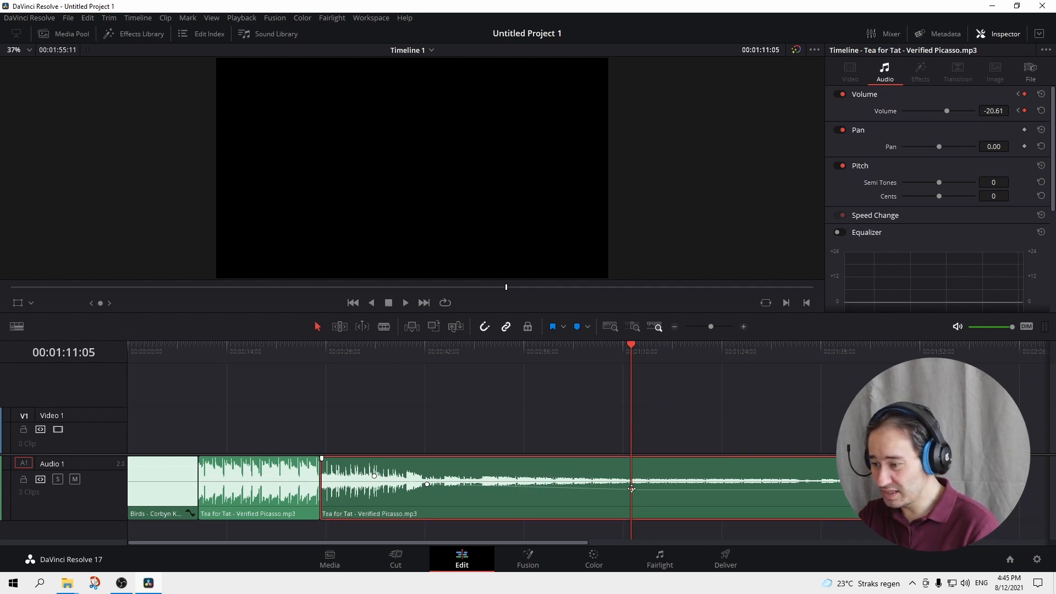
{"action": "left_click_drag", "start_coordinate": [631, 489], "coordinate": [631, 489]}
Shift the last Tea for Tat clip's second volume keyframe earlier on the timeline, to about 00:00:39:04 at a volume of about -15
{"action": "left_click_drag", "start_coordinate": [427, 483], "coordinate": [409, 485]}
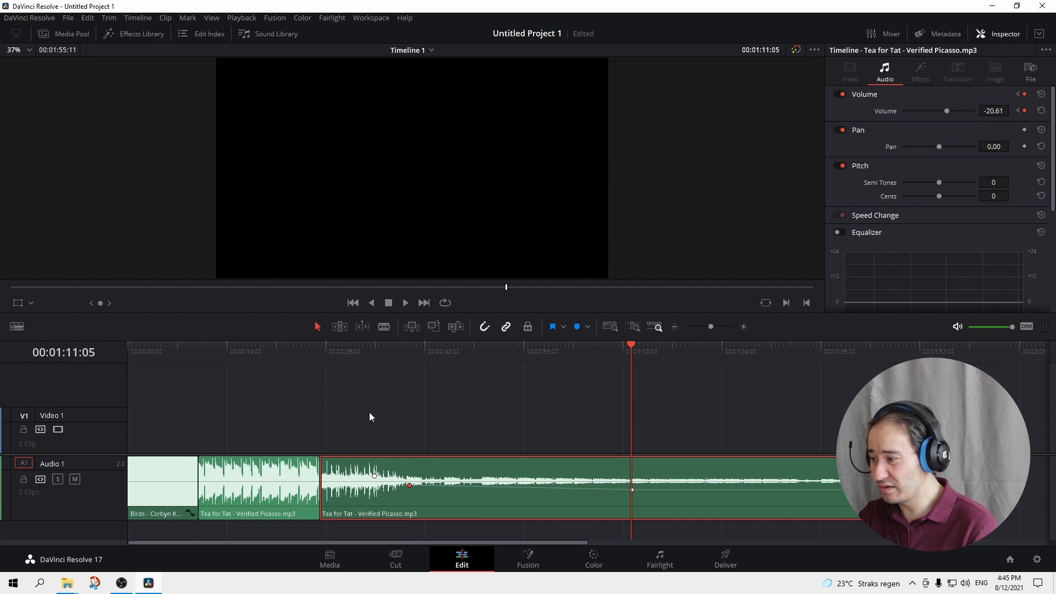
{"action": "left_click", "coordinate": [374, 352]}
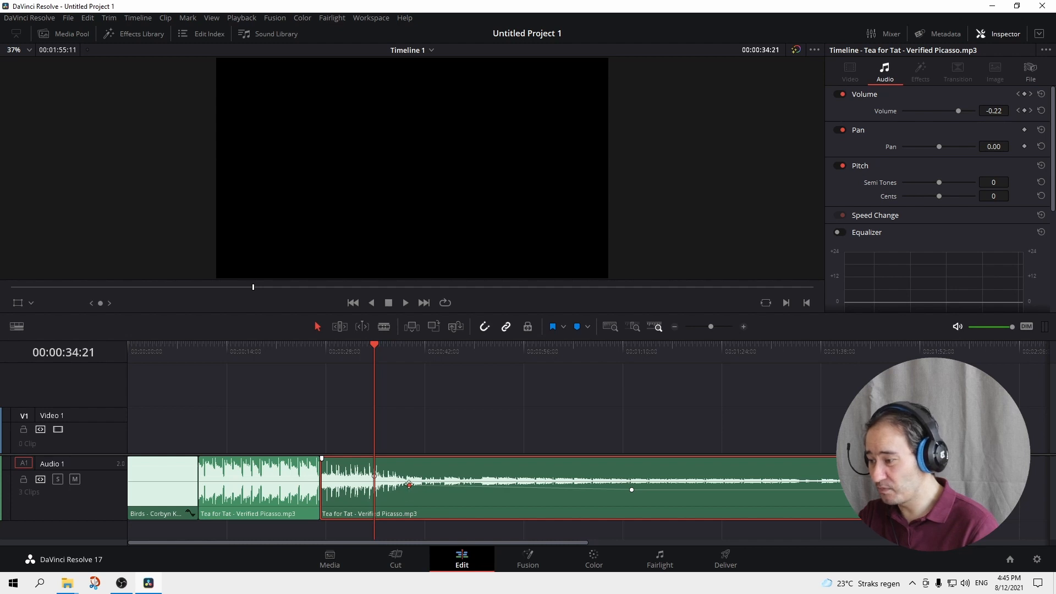
{"action": "left_click_drag", "start_coordinate": [409, 484], "coordinate": [404, 486]}
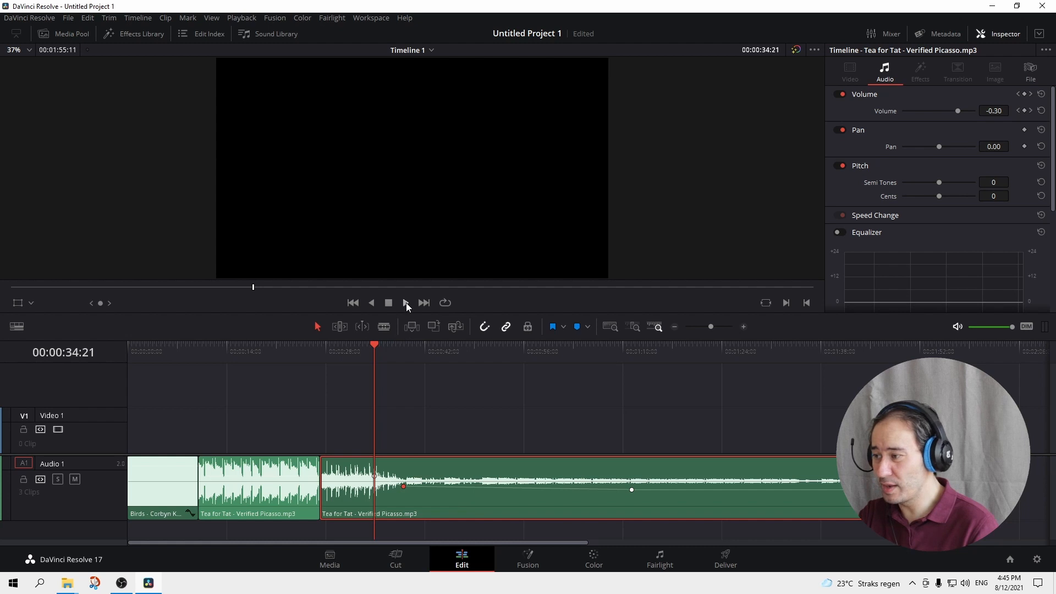
Listen to the steeper volume drop from 00:00:34:21 and save the project
{"action": "left_click", "coordinate": [406, 303]}
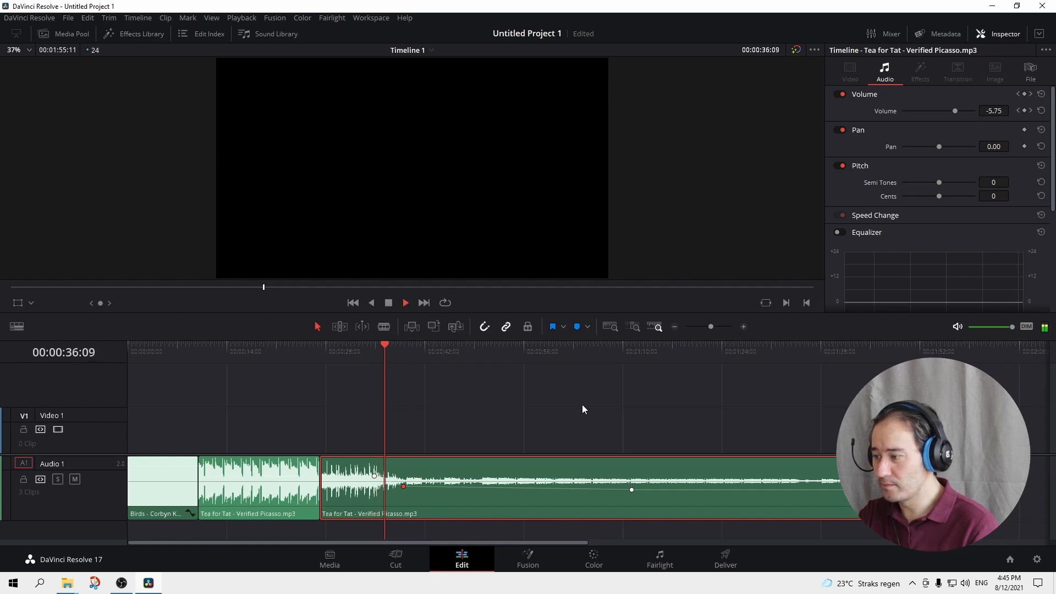
{"action": "left_click", "coordinate": [388, 303]}
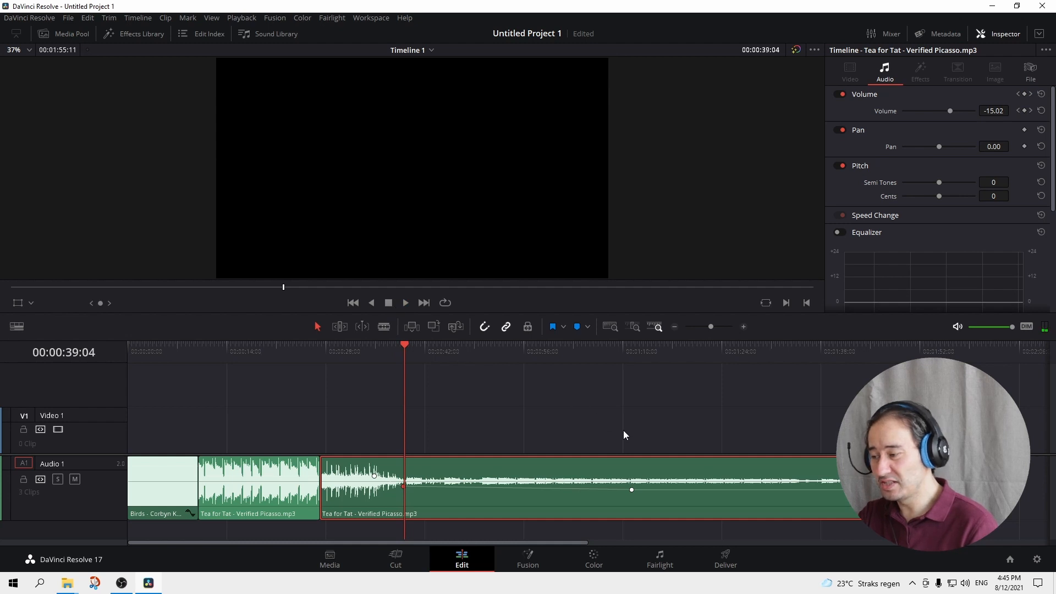
{"action": "key", "text": "ctrl+s"}
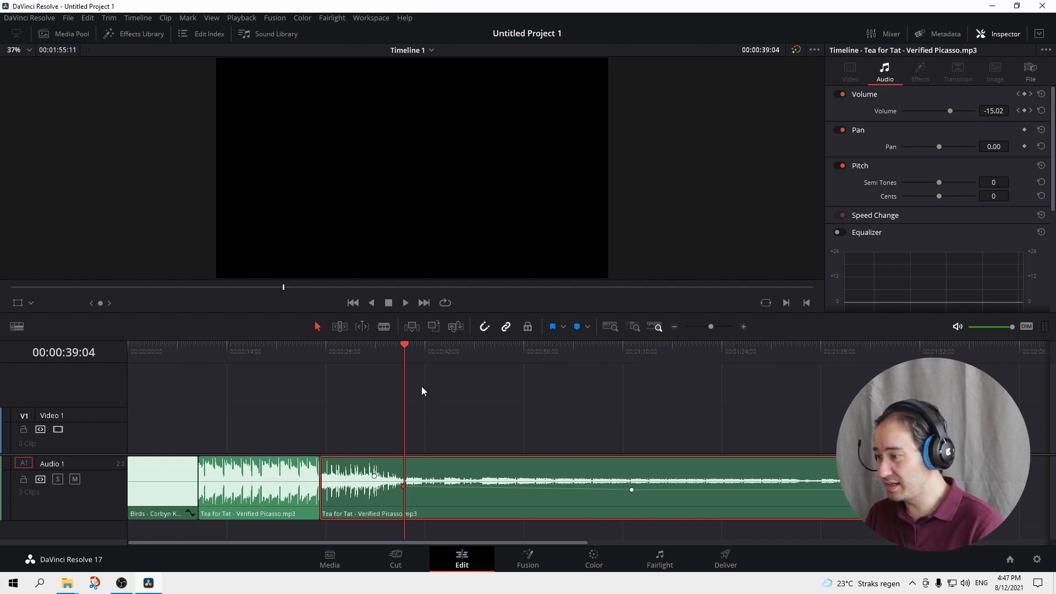
Move the last Tea for Tat clip's third volume keyframe earlier to about 00:00:48 and raise it to -3.30
{"action": "left_click", "coordinate": [421, 352]}
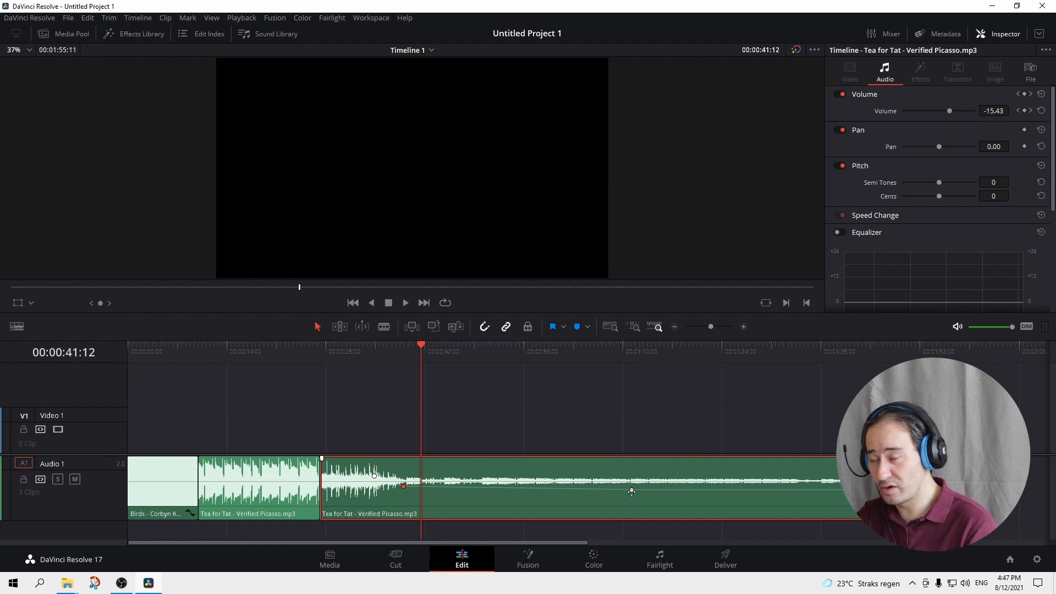
{"action": "left_click_drag", "start_coordinate": [631, 491], "coordinate": [469, 475]}
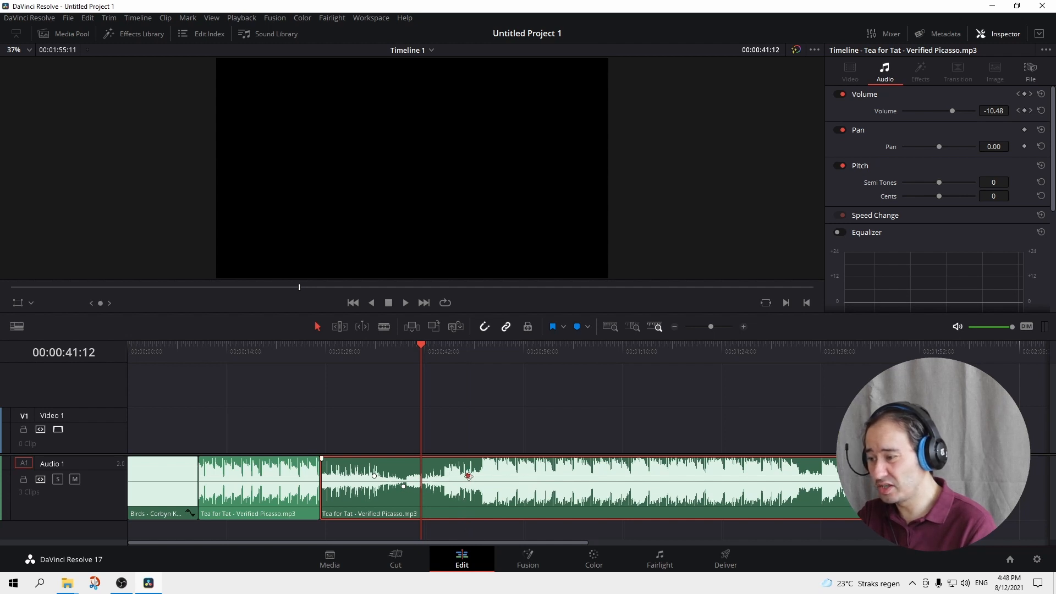
{"action": "left_click_drag", "start_coordinate": [467, 474], "coordinate": [467, 478]}
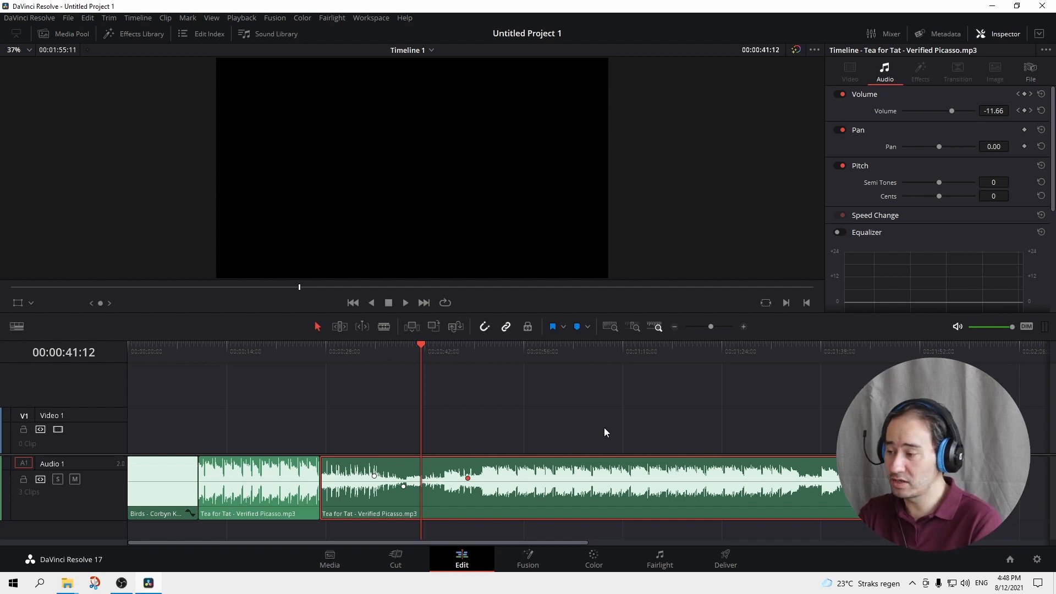
Play the last Tea for Tat clip from 00:00:32:21 through its third keyframe to hear the volume fall and rise
{"action": "left_click_drag", "start_coordinate": [419, 350], "coordinate": [403, 348]}
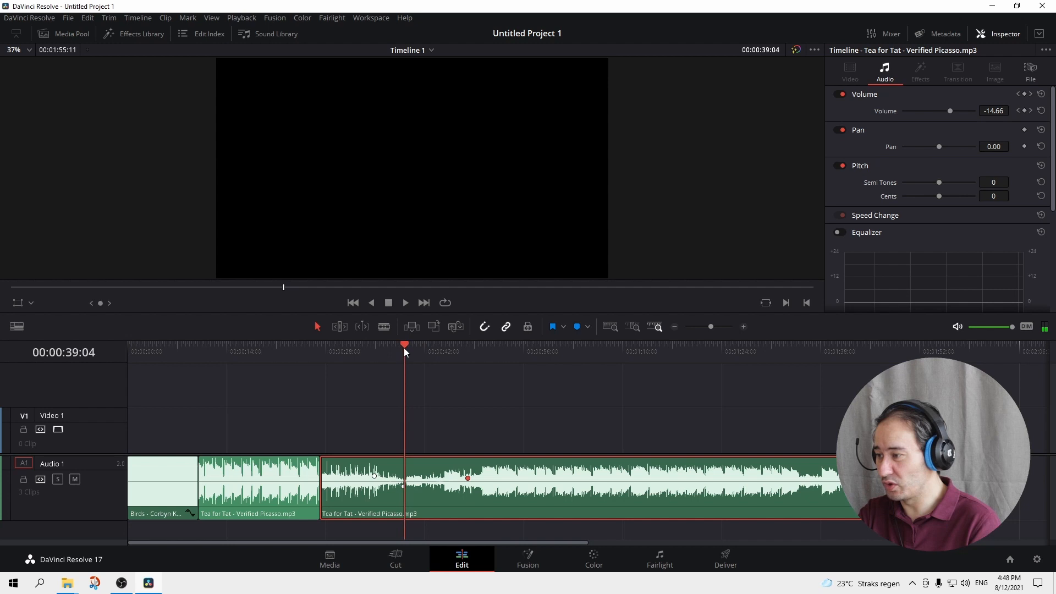
{"action": "left_click", "coordinate": [361, 344]}
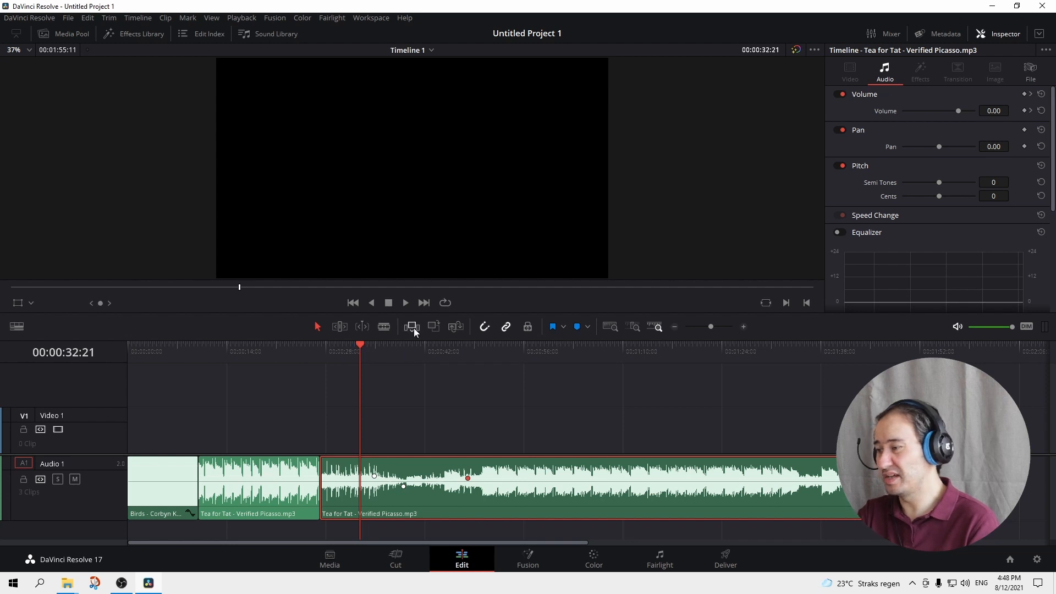
{"action": "left_click", "coordinate": [405, 303]}
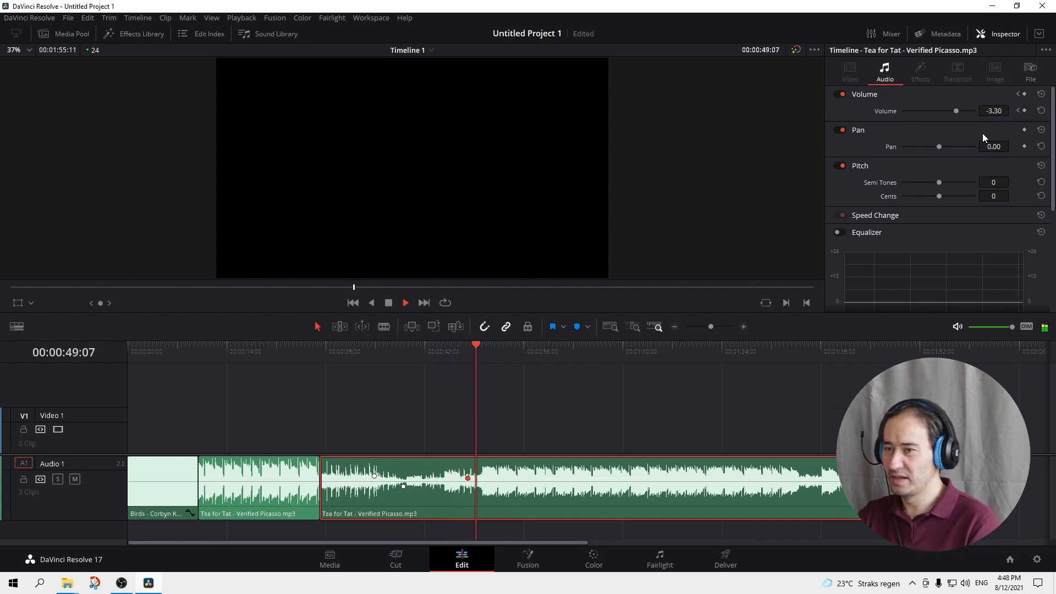
{"action": "left_click", "coordinate": [389, 302]}
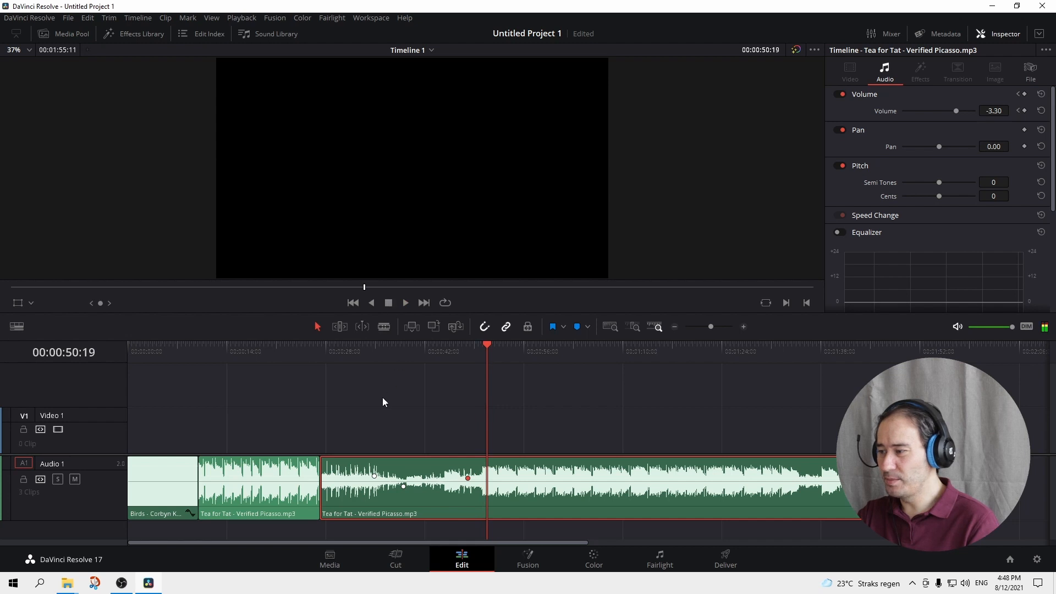
Replay the volume changes from 00:00:32:17 and view the audio settings of the first Tea for Tat and Birds clips
{"action": "left_click", "coordinate": [359, 348]}
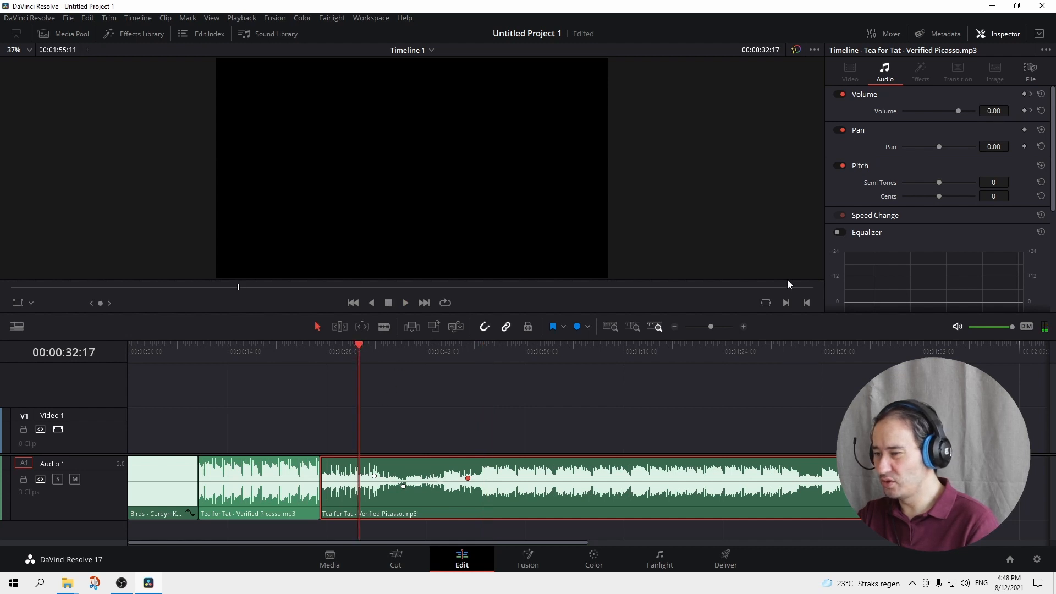
{"action": "left_click", "coordinate": [405, 303]}
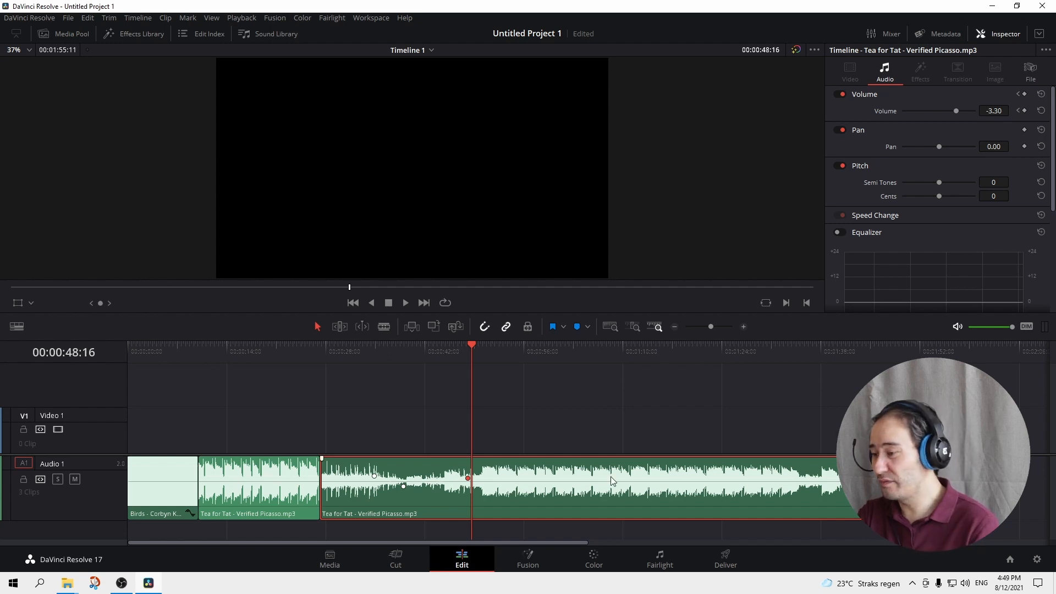
{"action": "left_click", "coordinate": [289, 481]}
{"action": "left_click", "coordinate": [187, 478]}
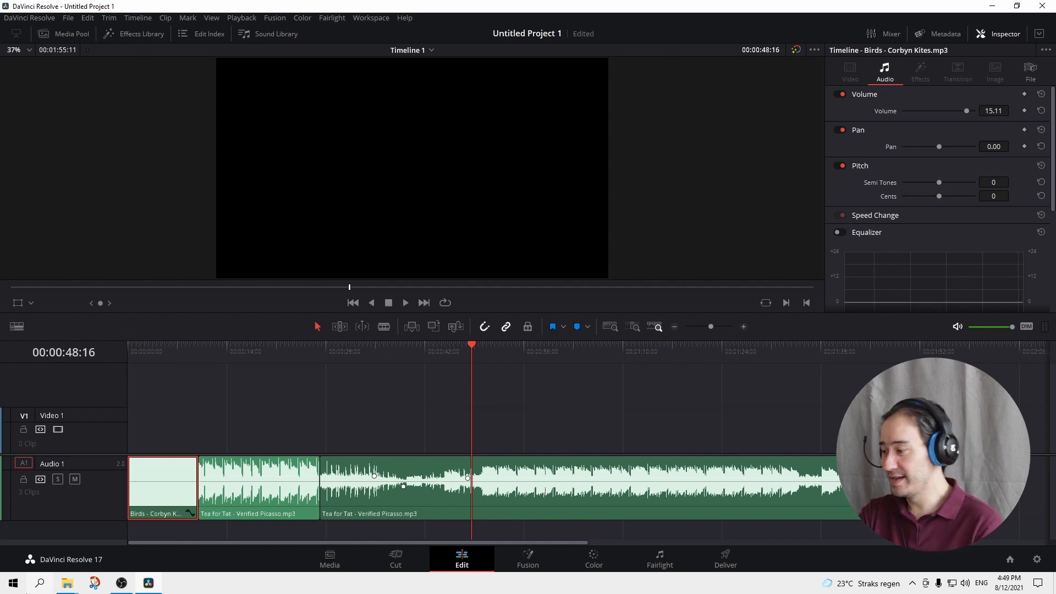
Switch to OBS Studio and activate the Outro scene
{"action": "left_click", "coordinate": [120, 589]}
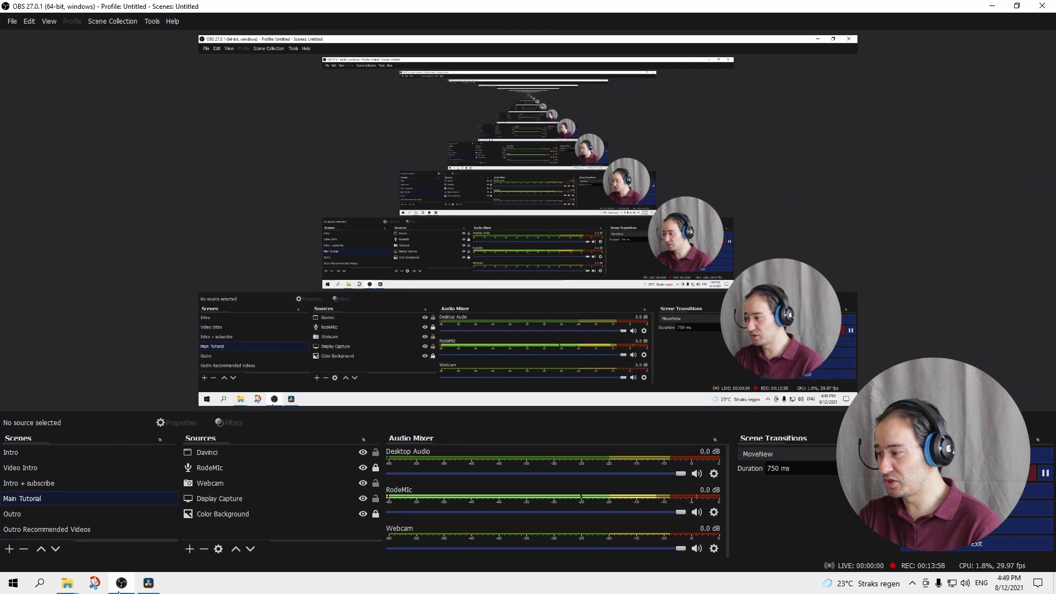
{"action": "left_click", "coordinate": [77, 514]}
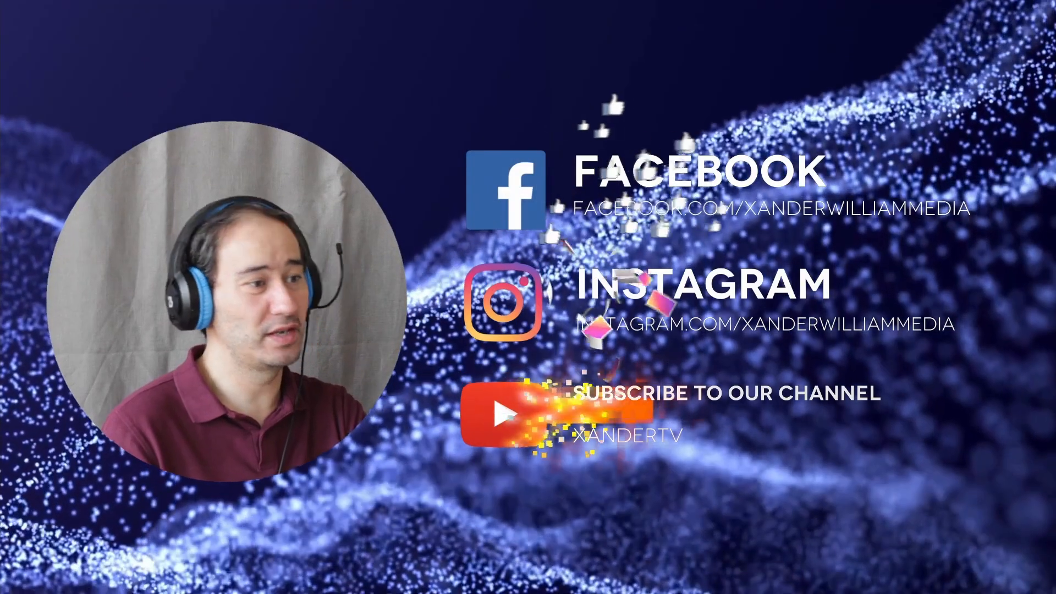